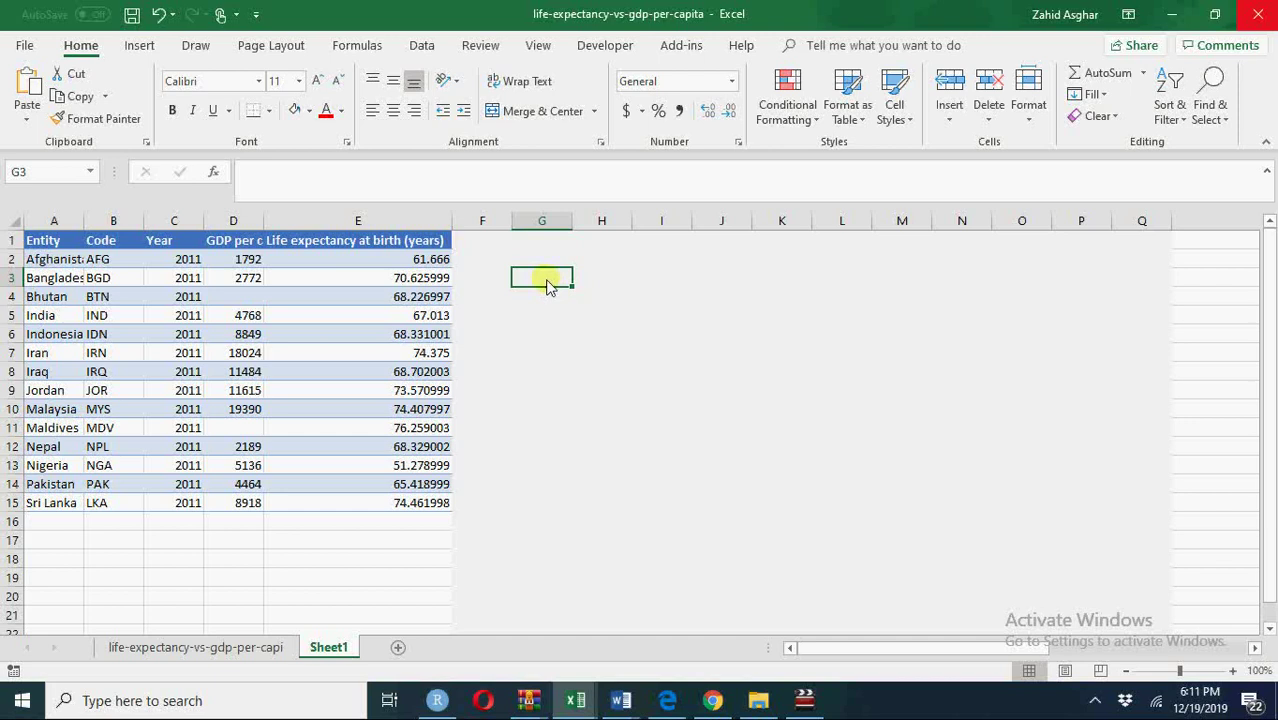
# Step: Insert a scatter chart of GDP per capita and life expectancy from D1:E15 and place it beside the data table
pyautogui.click(233, 243)
pyautogui.hotkey('shift', 'Right')
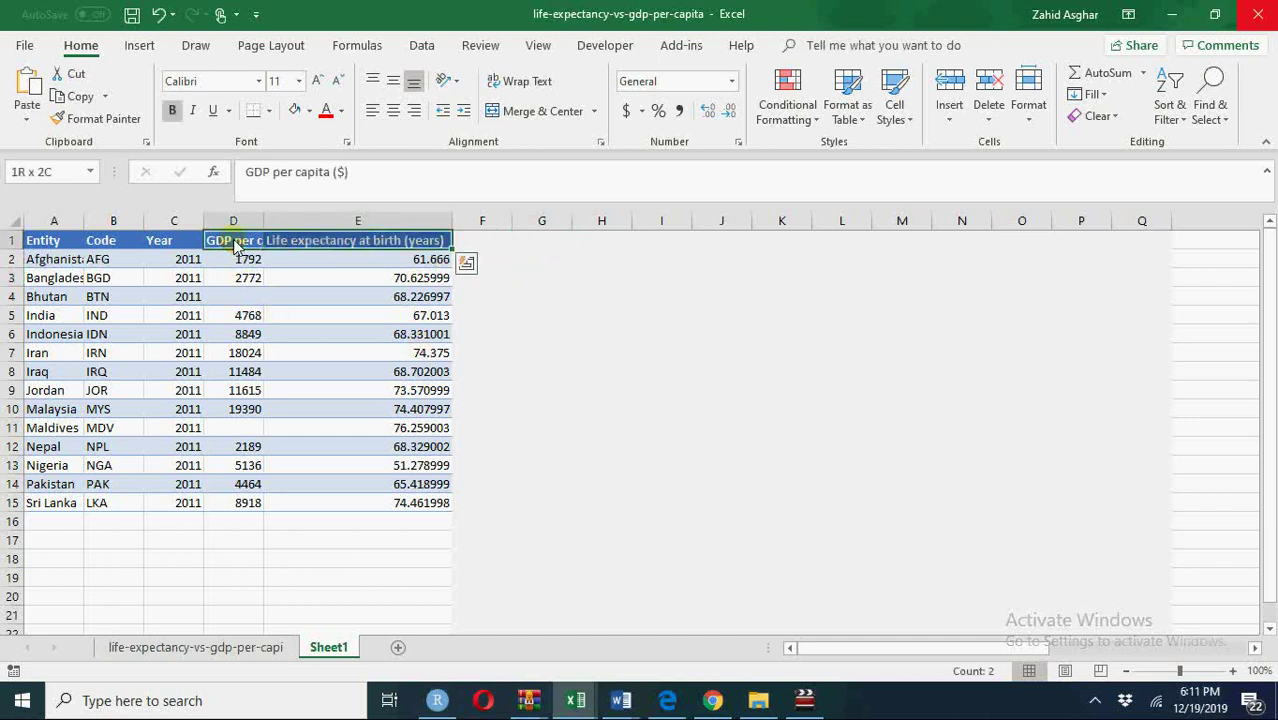
pyautogui.hotkey('shift', 'Down')
pyautogui.hotkey('shift', 'Down')
pyautogui.hotkey('shift', 'Down')
pyautogui.hotkey('shift', 'Down')
pyautogui.hotkey('shift', 'Down')
pyautogui.hotkey('shift', 'Down')
pyautogui.hotkey('shift', 'Down')
pyautogui.hotkey('shift', 'Down')
pyautogui.hotkey('shift', 'Down')
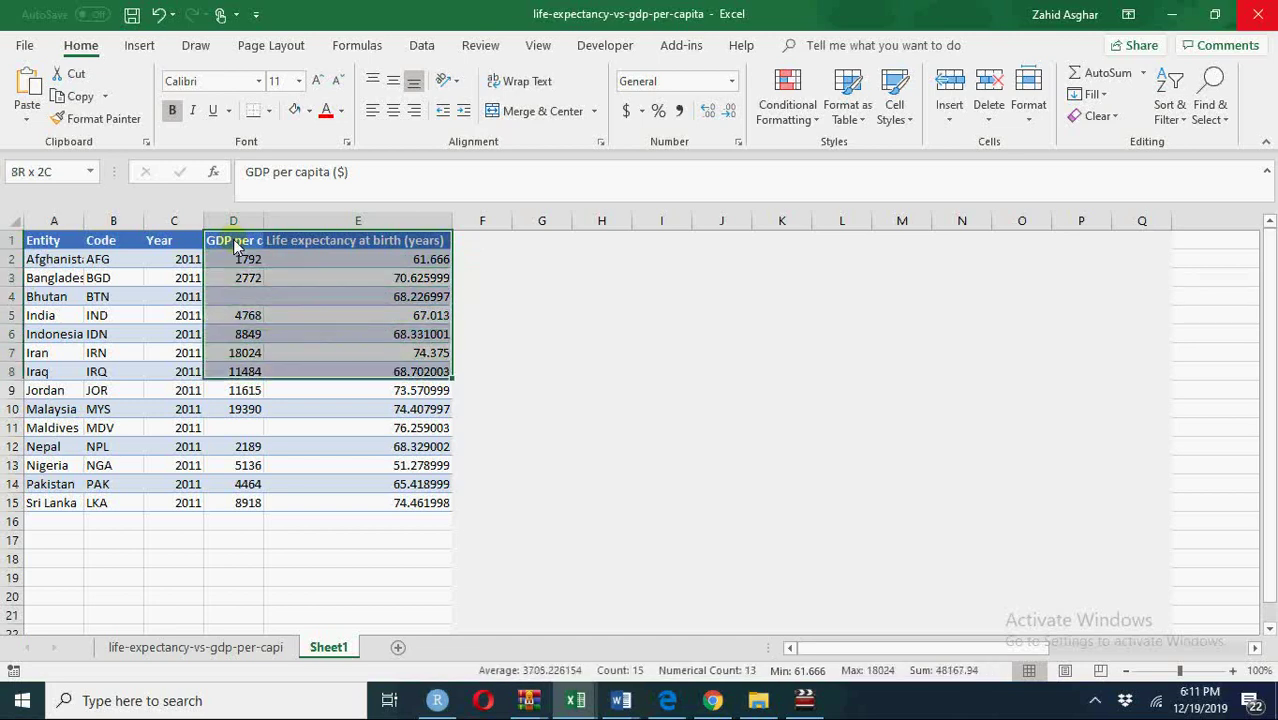
pyautogui.hotkey('shift', 'Down')
pyautogui.hotkey('shift', 'Down')
pyautogui.hotkey('shift', 'Down')
pyautogui.hotkey('shift', 'Down')
pyautogui.hotkey('shift', 'Down')
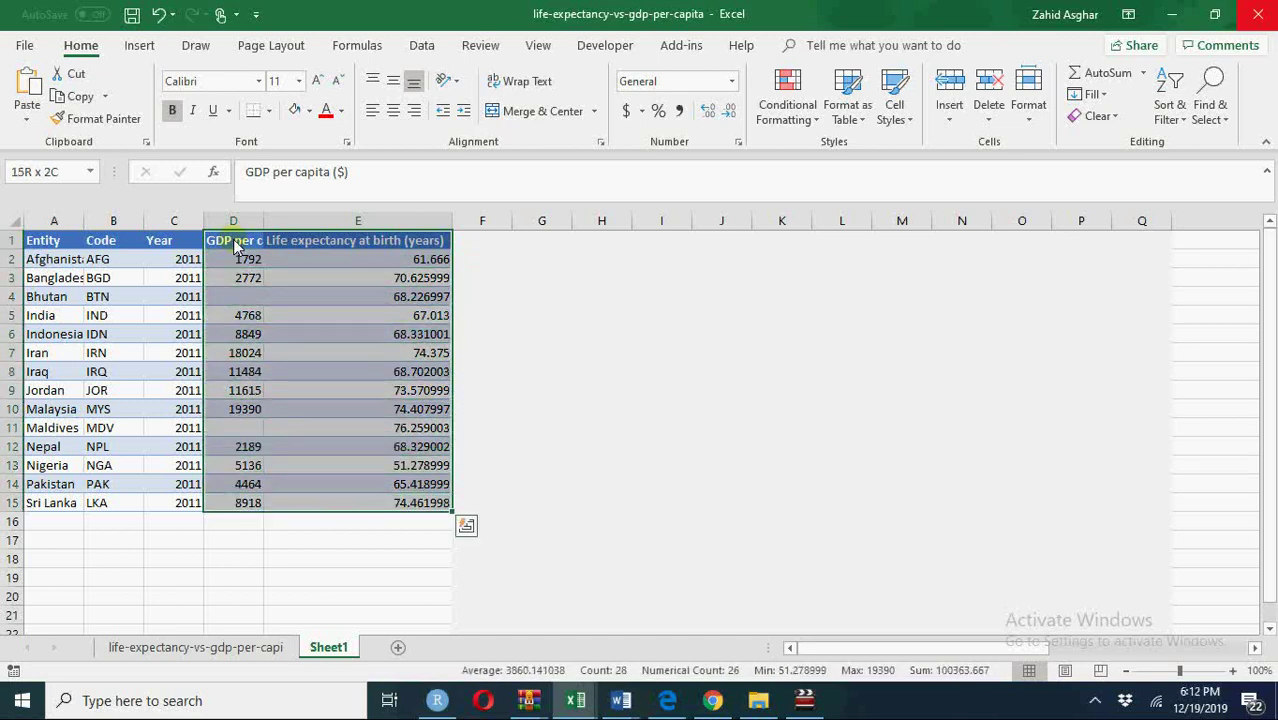
pyautogui.press('alt')
pyautogui.press('n')
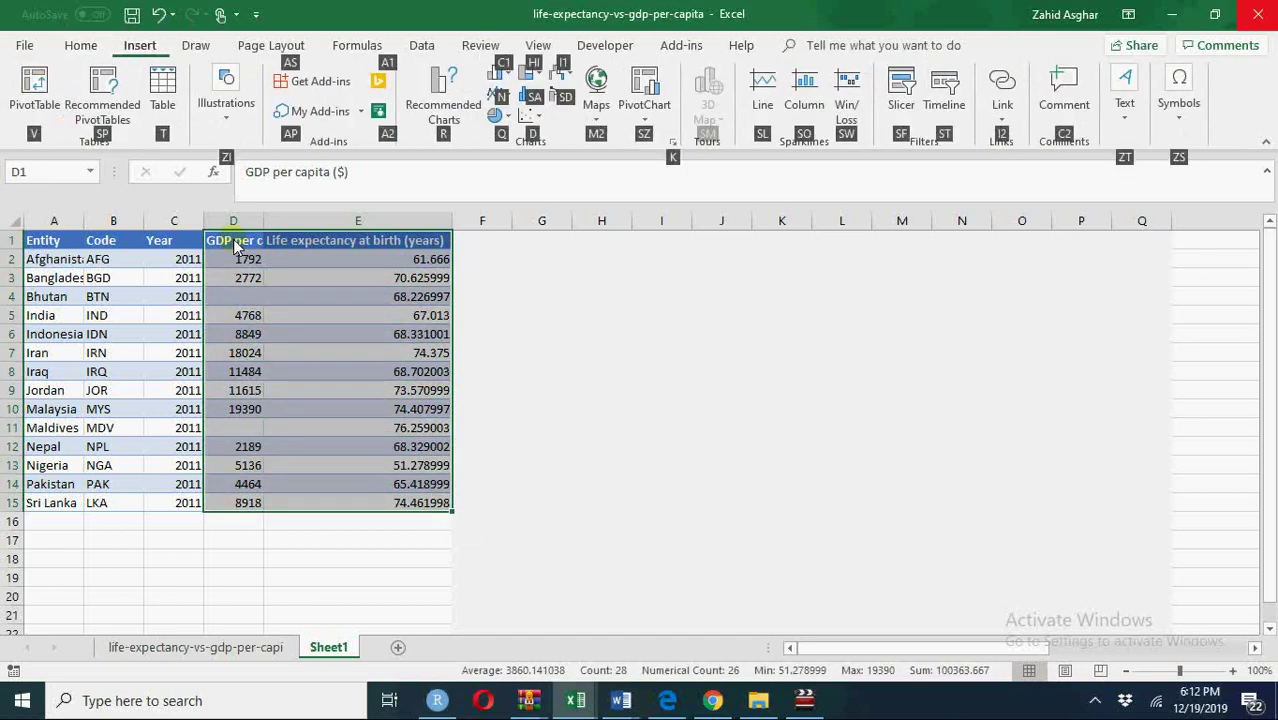
pyautogui.press('d')
pyautogui.press('Return')
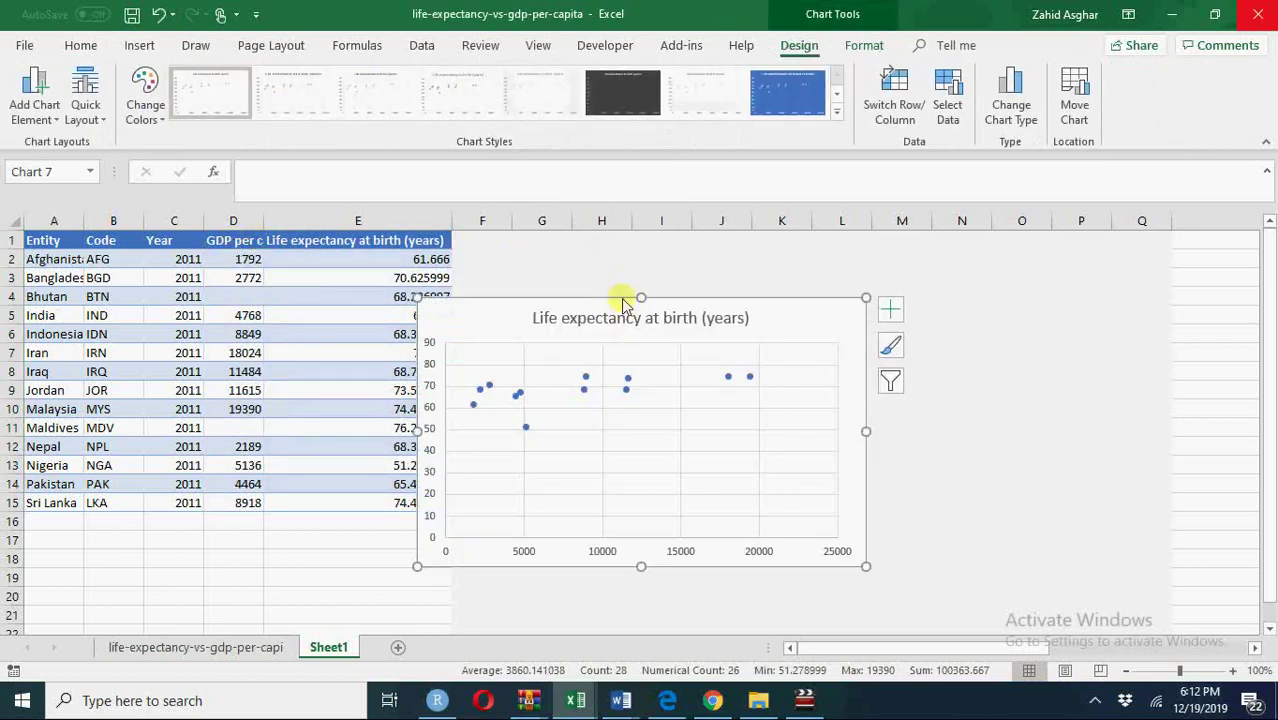
pyautogui.moveTo(624, 308); pyautogui.dragTo(700, 268)
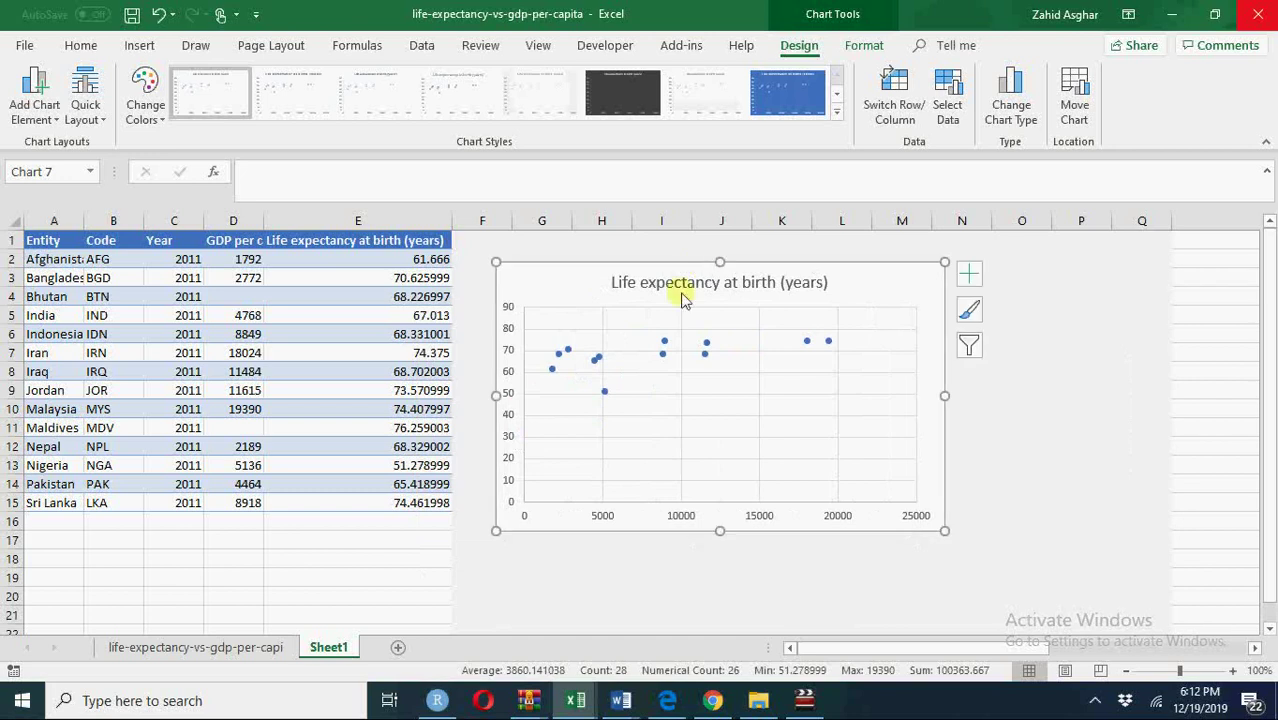
# Step: Set the minimum bound of the chart's vertical axis to 50
pyautogui.rightClick(509, 418)
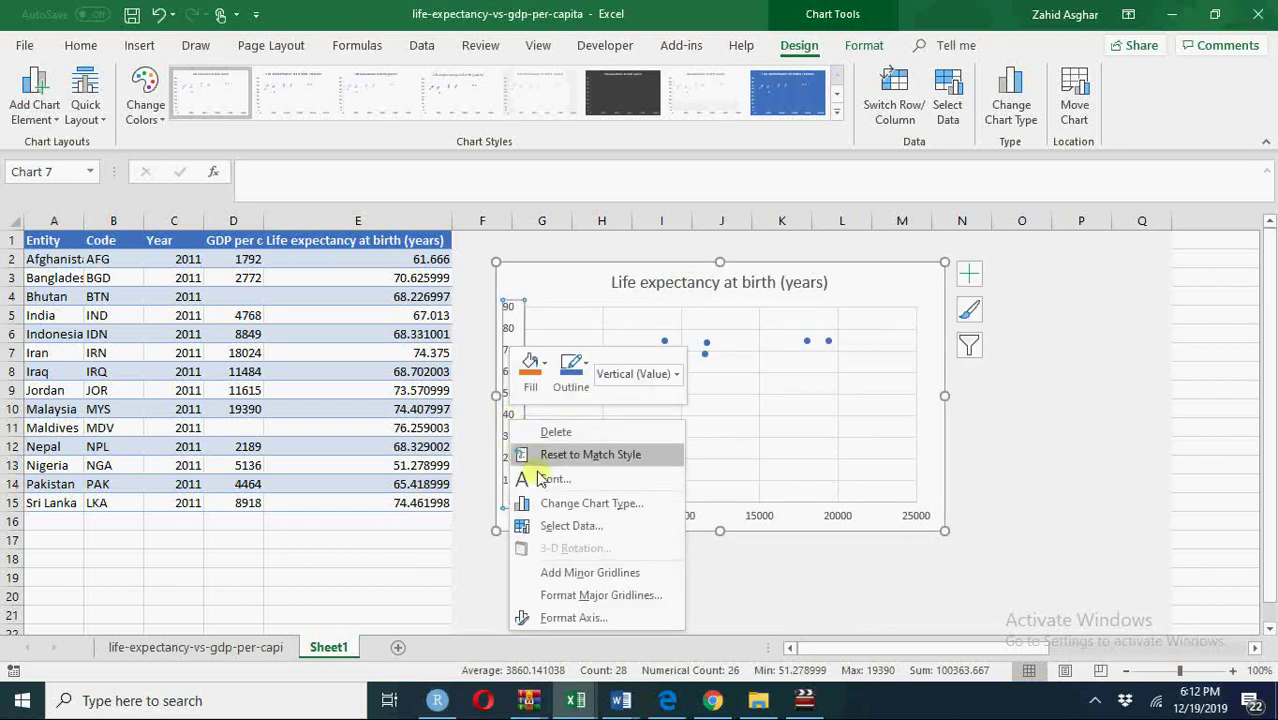
pyautogui.click(566, 619)
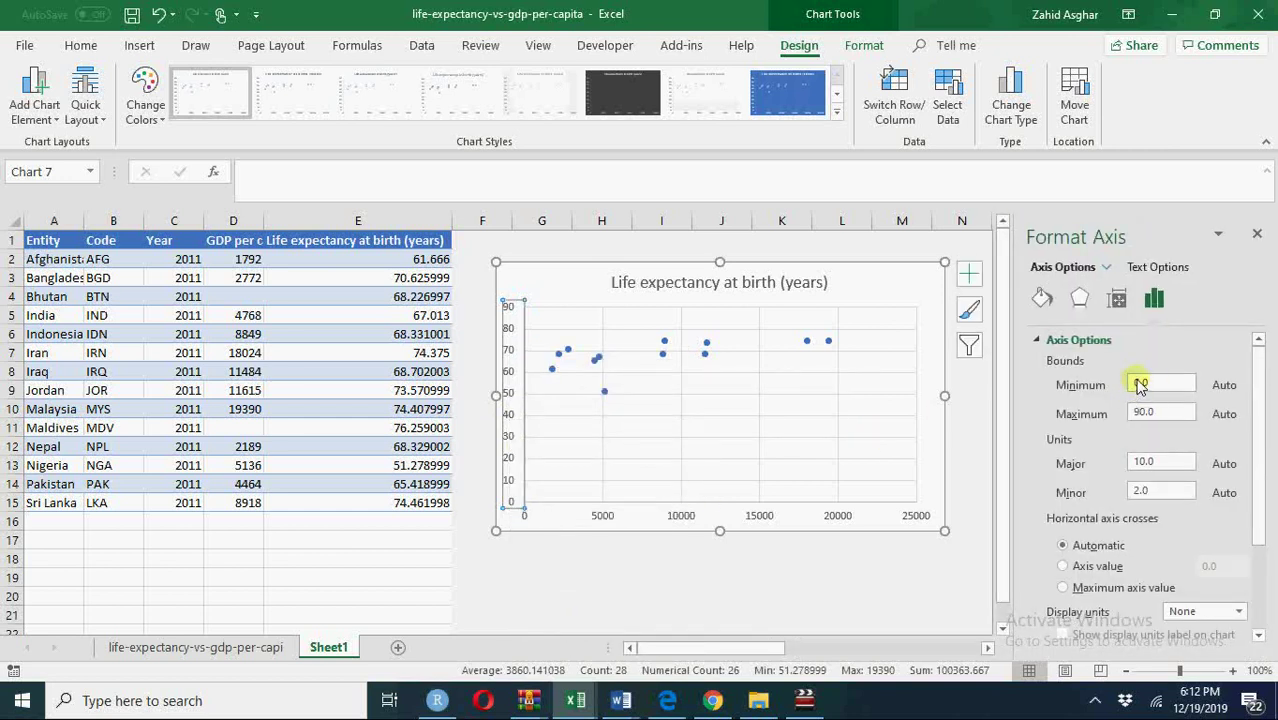
pyautogui.click(1139, 385)
pyautogui.write('5')
pyautogui.press('Return')
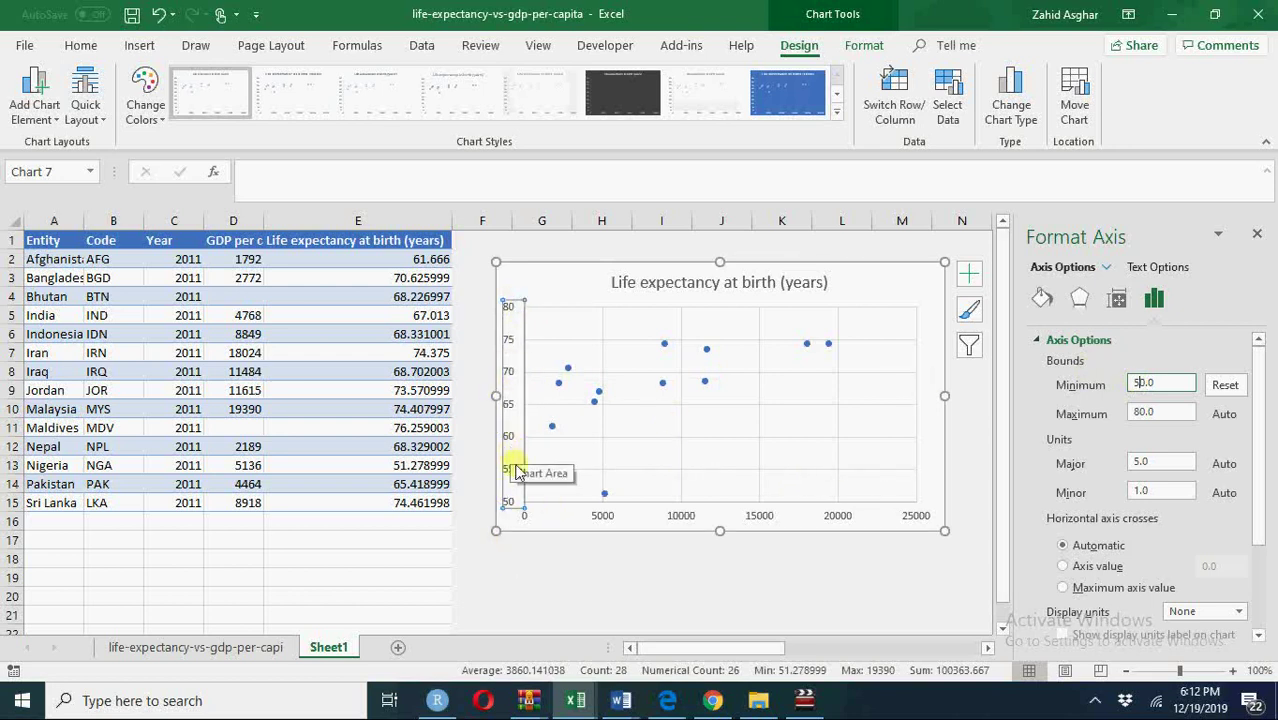
# Step: Delete the scatter chart's title and close the formatting pane
pyautogui.click(672, 300)
pyautogui.click(672, 285)
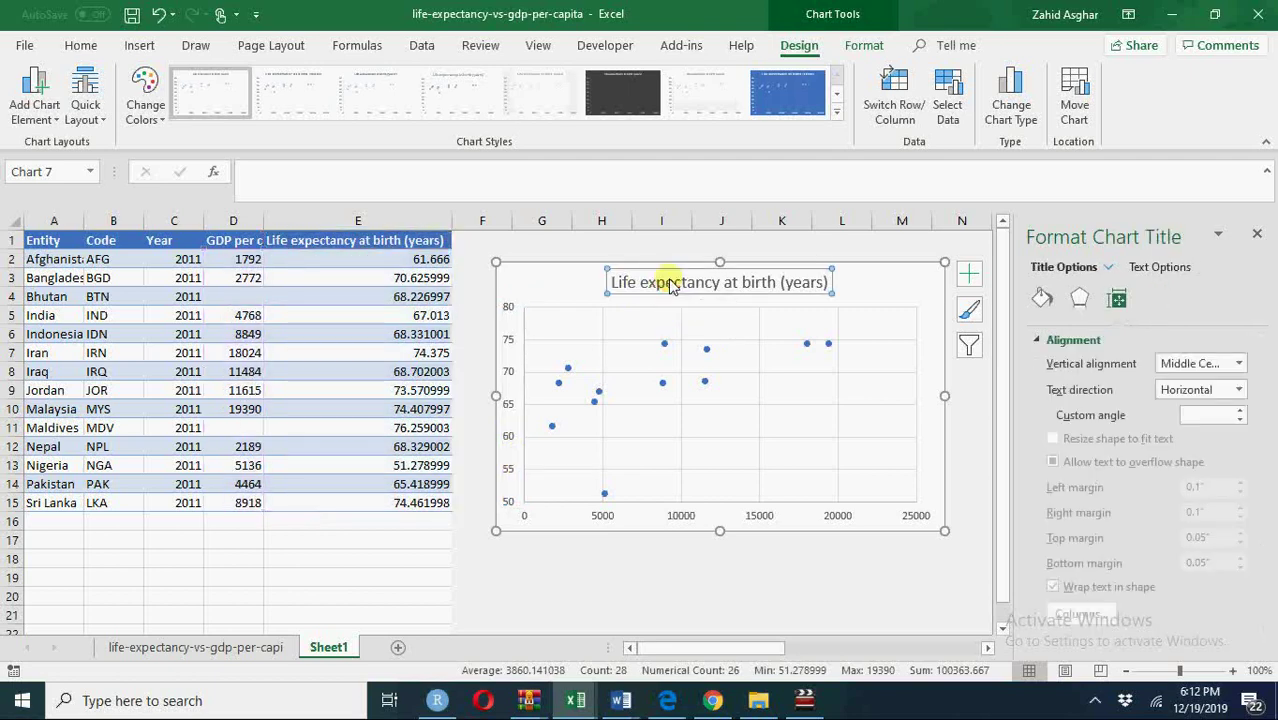
pyautogui.press('Delete')
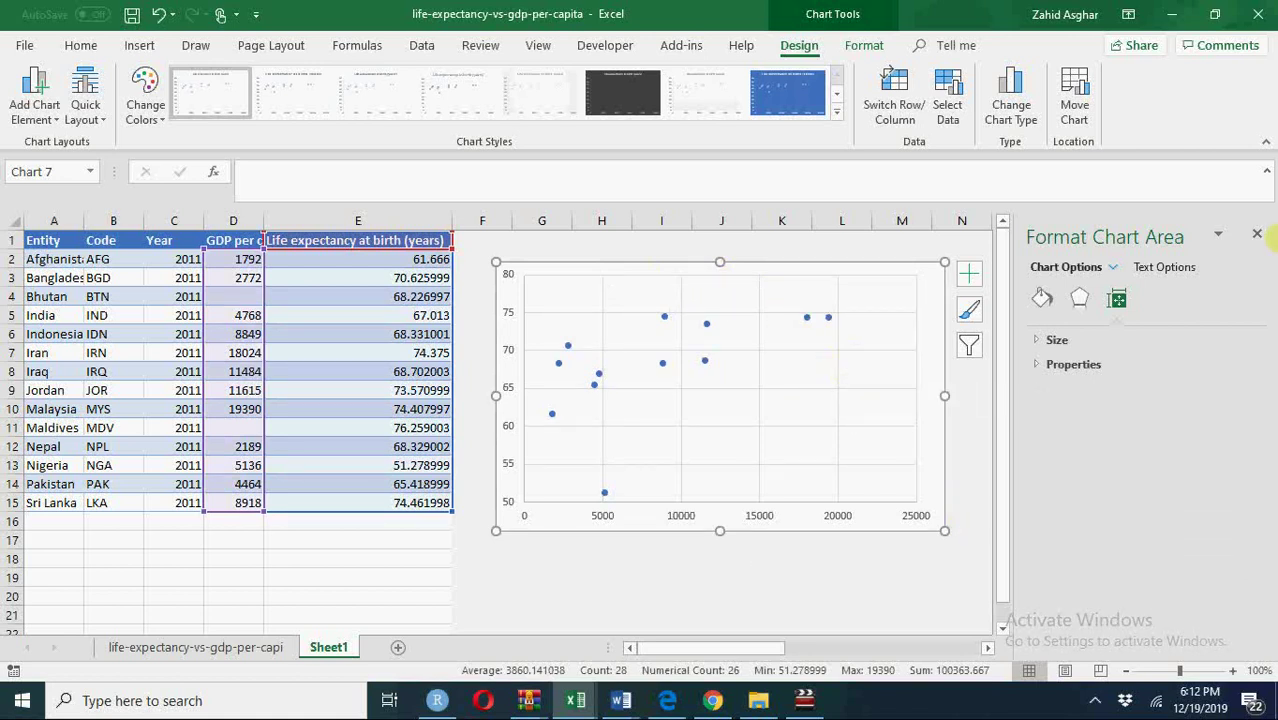
pyautogui.click(1258, 234)
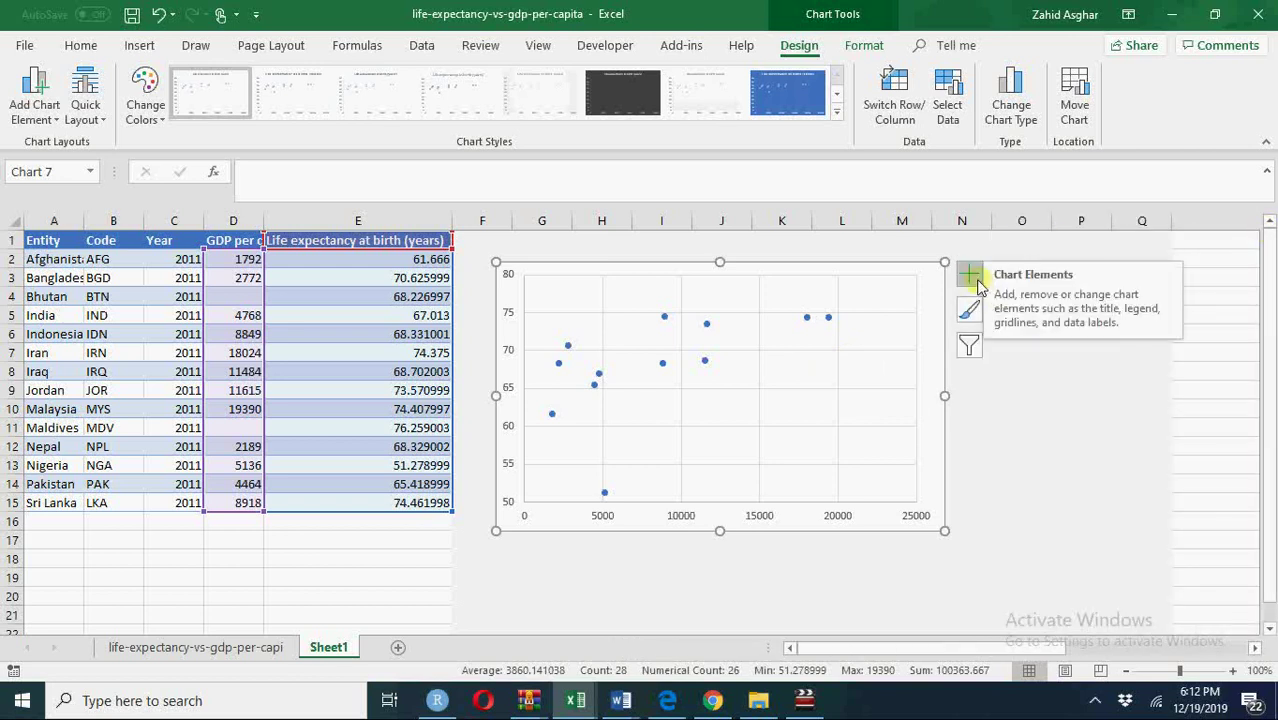
# Step: Add data labels to the scatter chart's points and bring up their formatting options
pyautogui.click(975, 283)
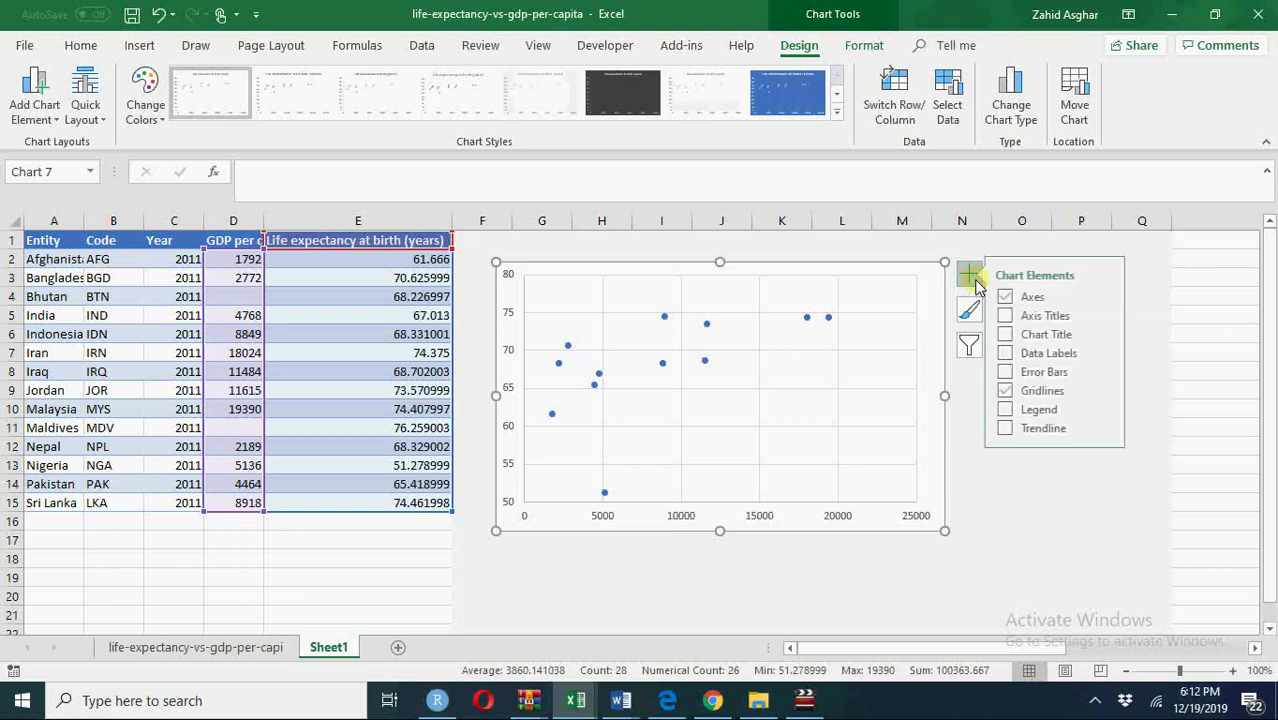
pyautogui.click(1014, 355)
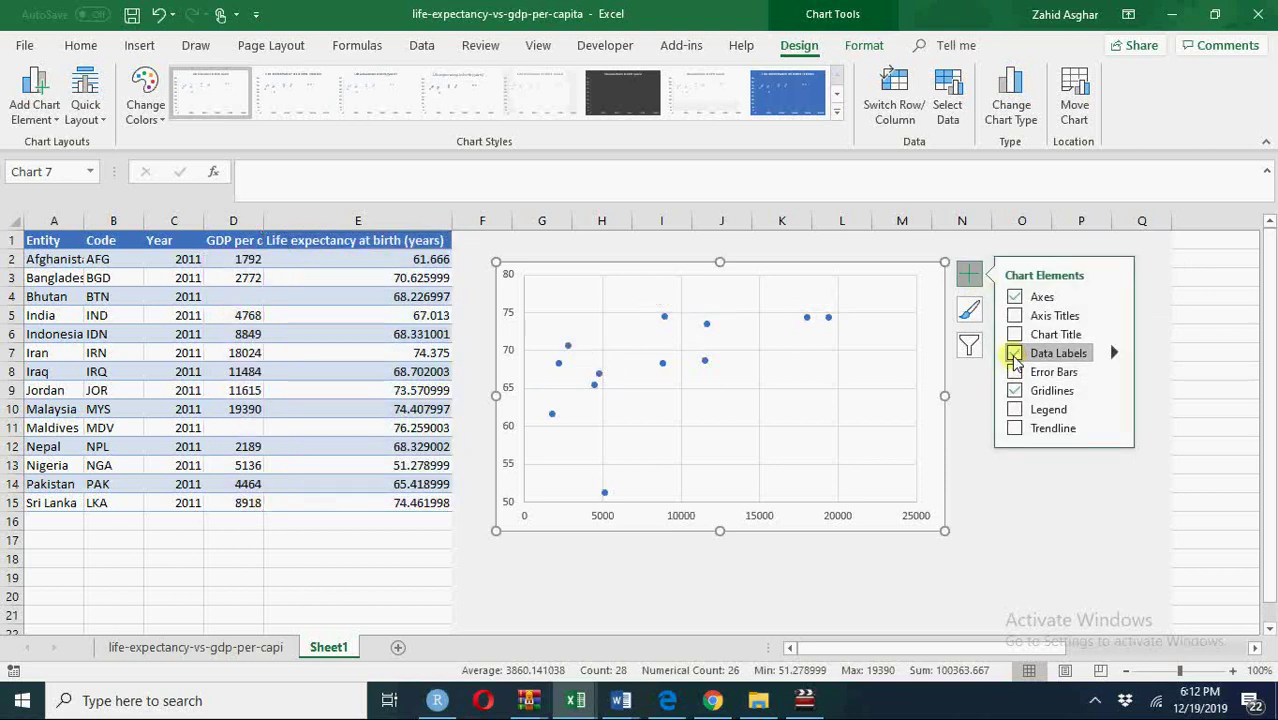
pyautogui.click(841, 302)
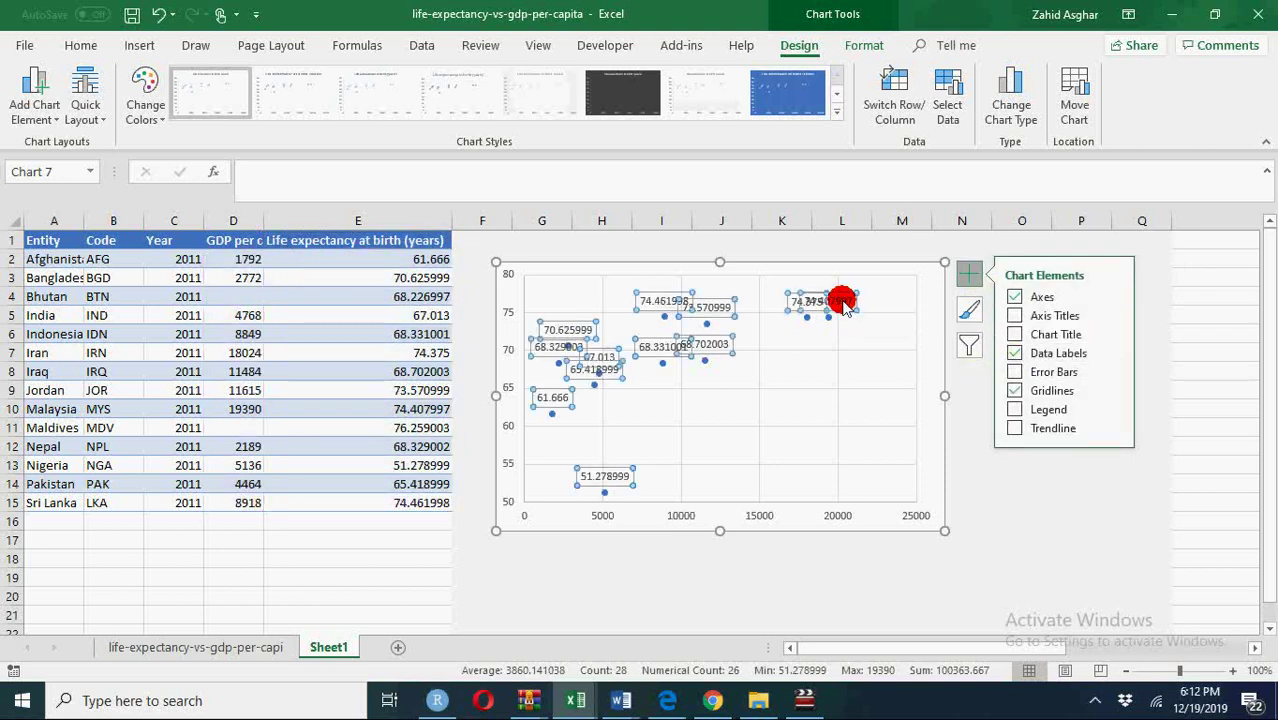
pyautogui.rightClick(845, 305)
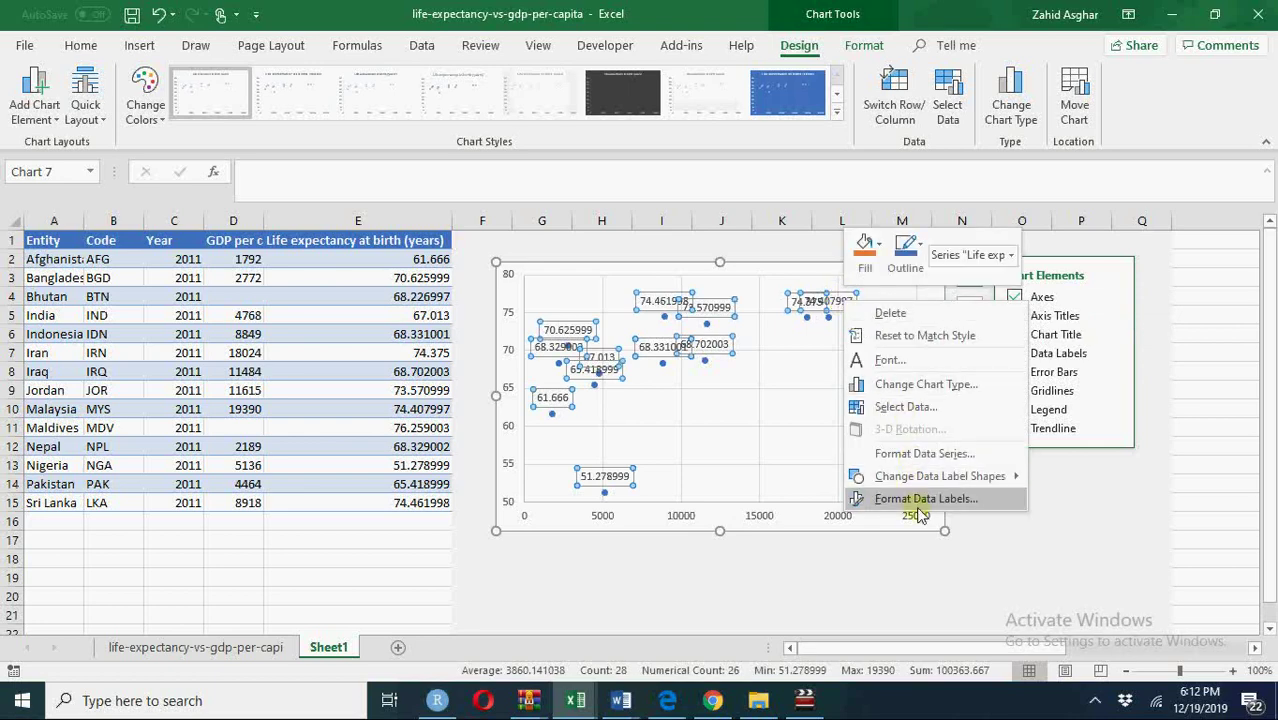
pyautogui.click(918, 500)
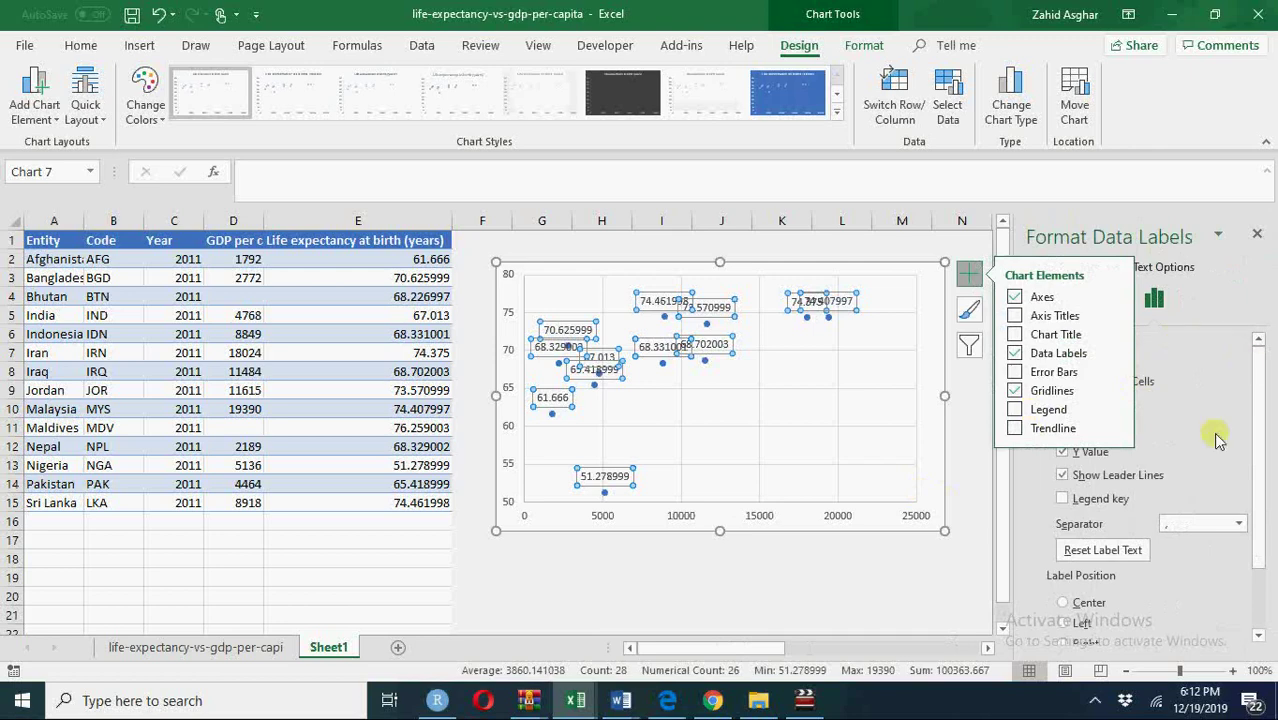
pyautogui.click(990, 508)
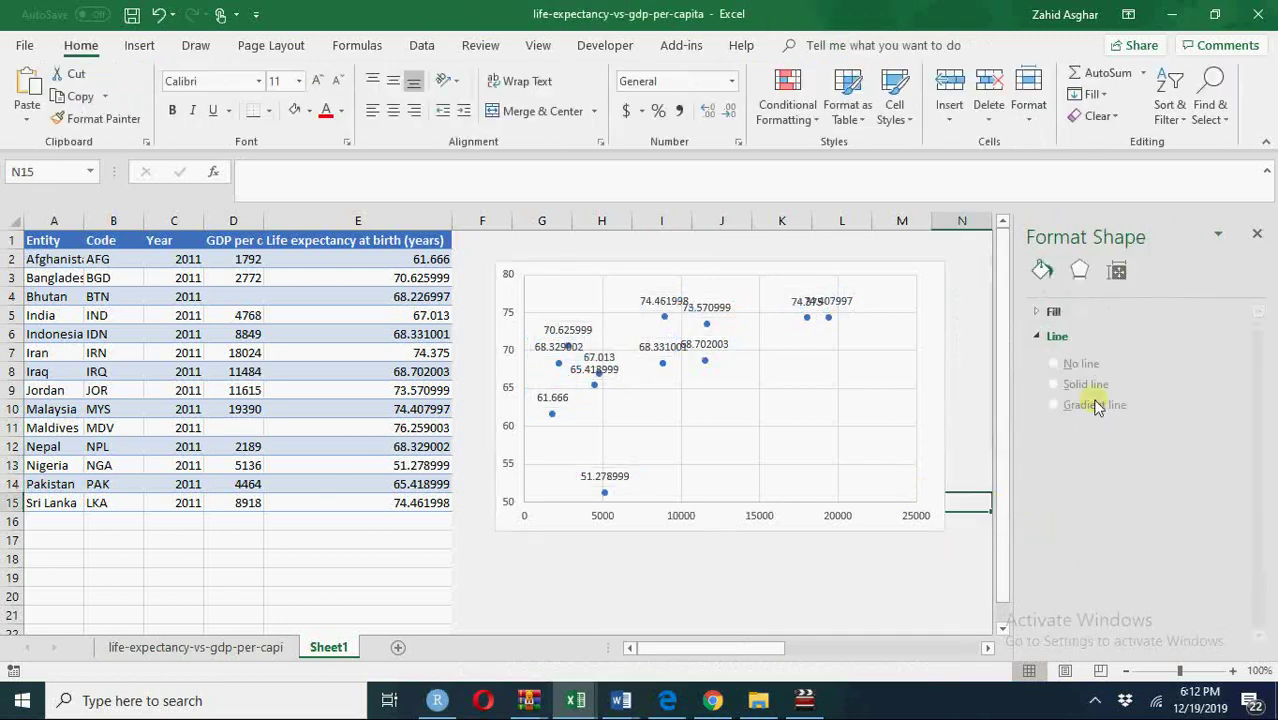
# Step: Make the data labels show the country codes from cells B2:B15 instead of the Y values
pyautogui.click(843, 310)
pyautogui.rightClick(843, 310)
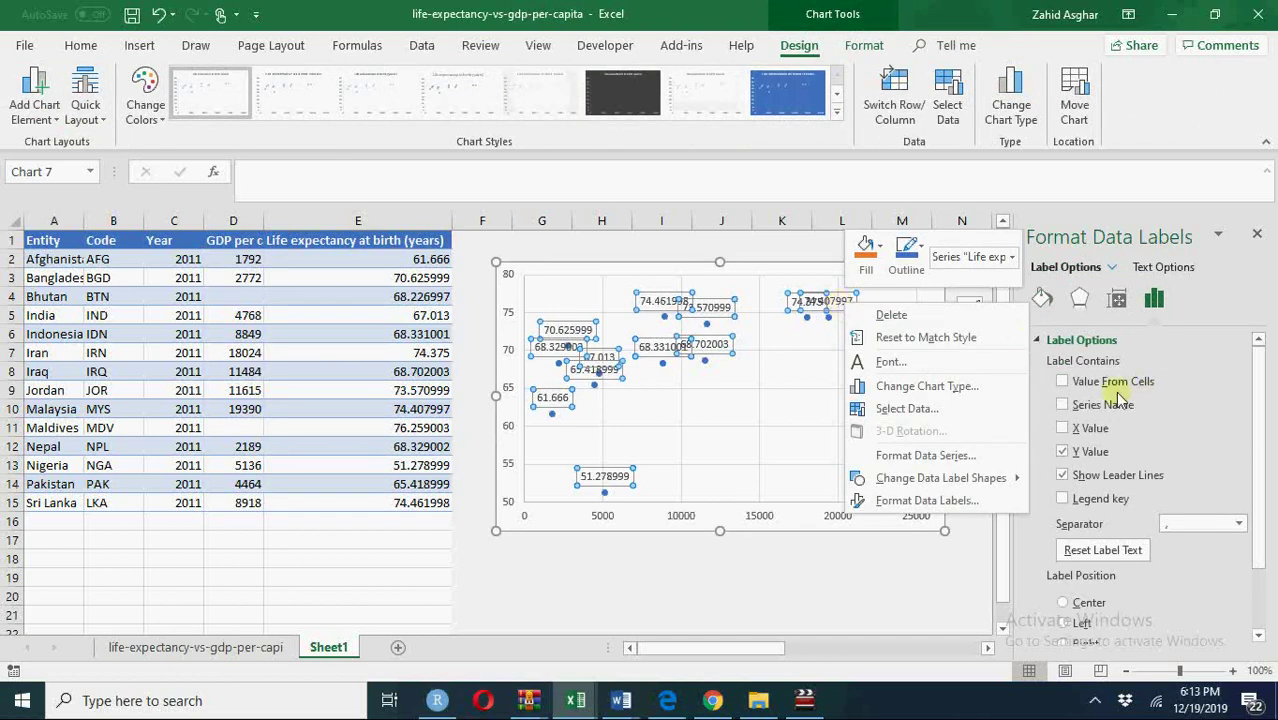
pyautogui.click(1063, 382)
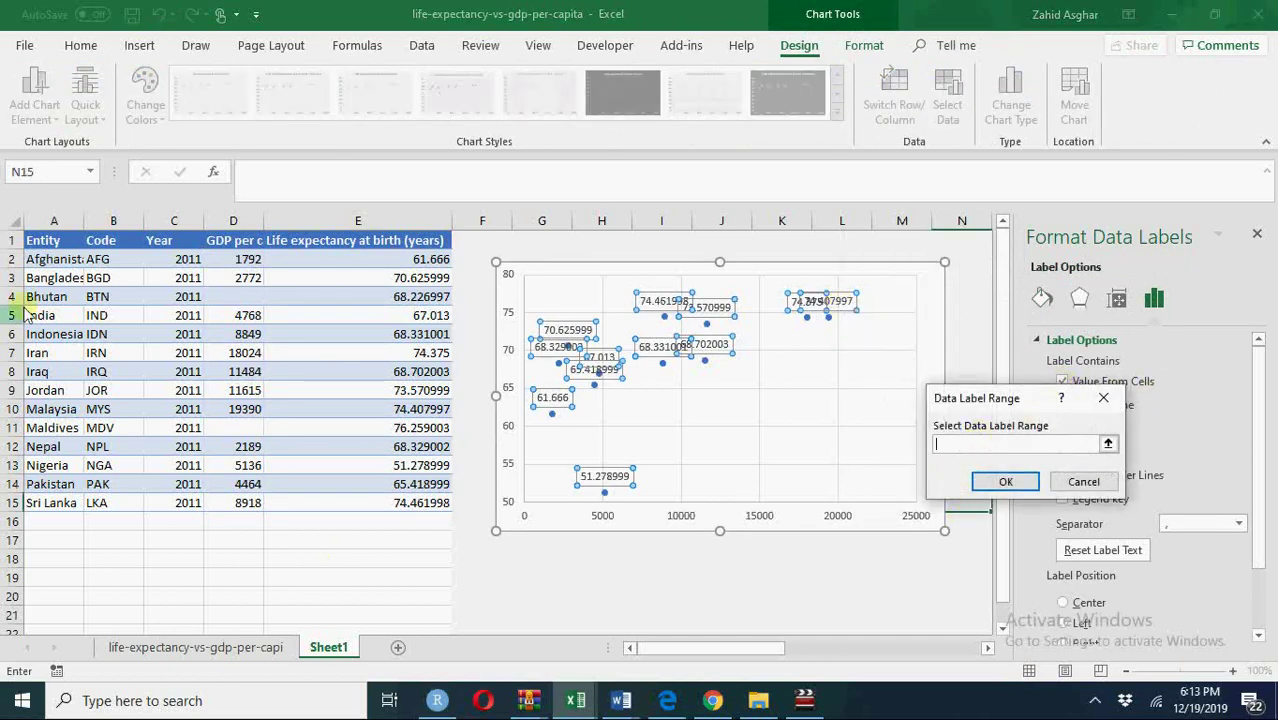
pyautogui.click(45, 262)
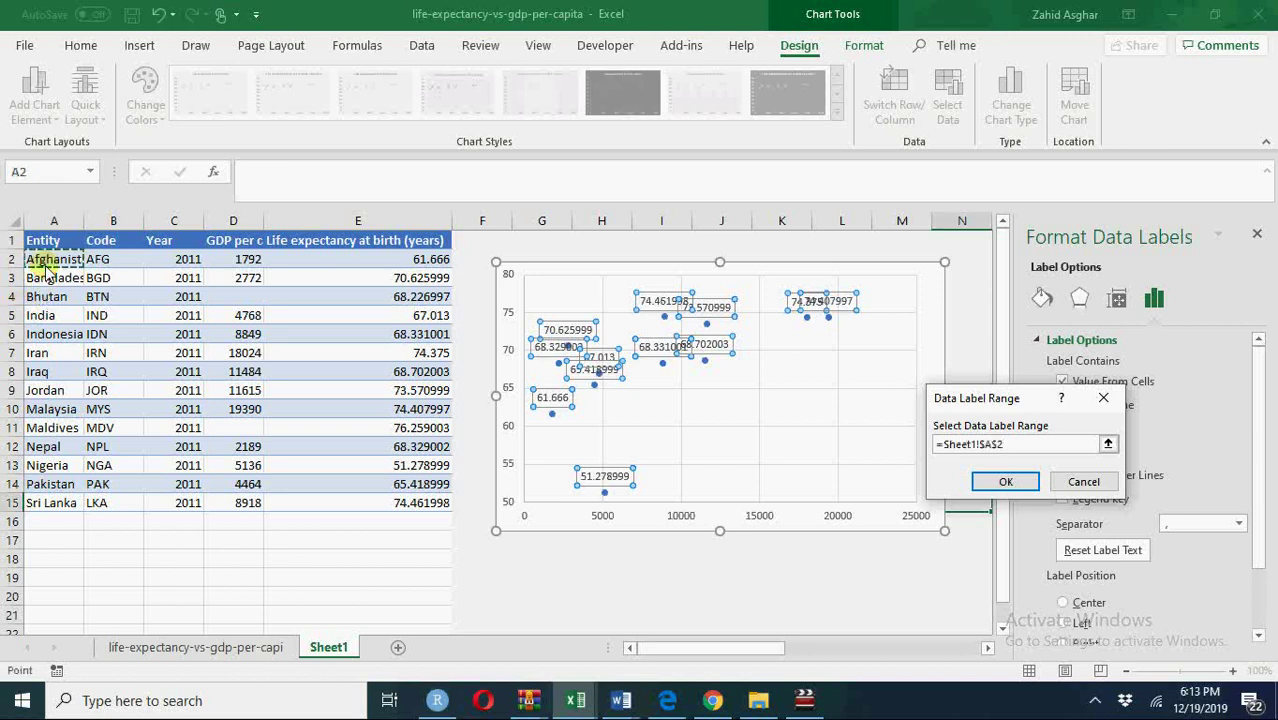
pyautogui.moveTo(45, 262); pyautogui.dragTo(45, 503)
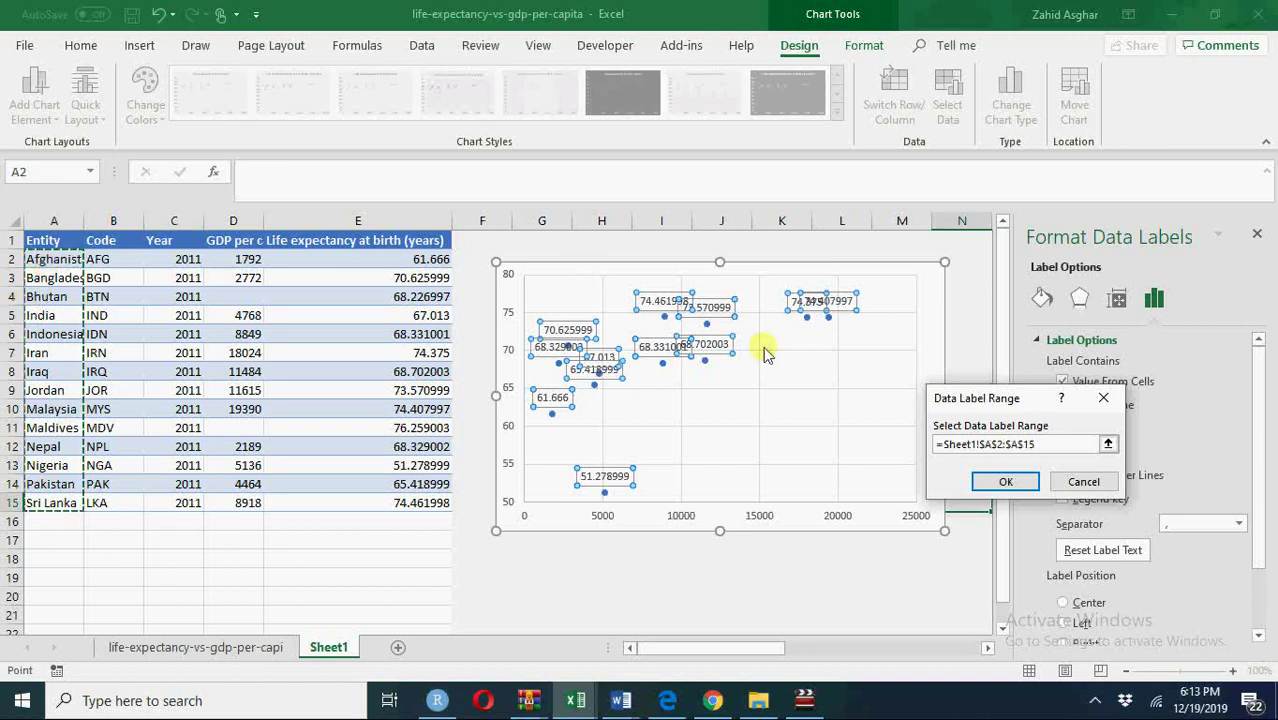
pyautogui.click(110, 262)
pyautogui.moveTo(112, 268); pyautogui.dragTo(112, 503)
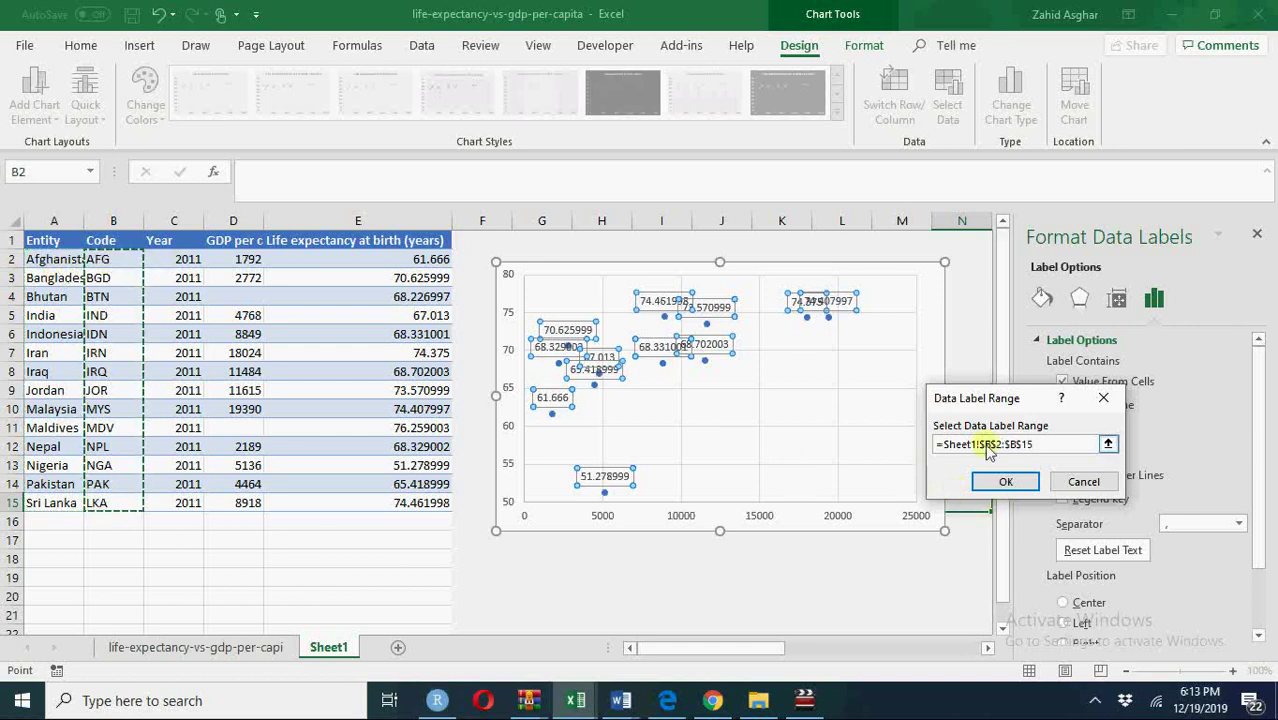
pyautogui.click(986, 482)
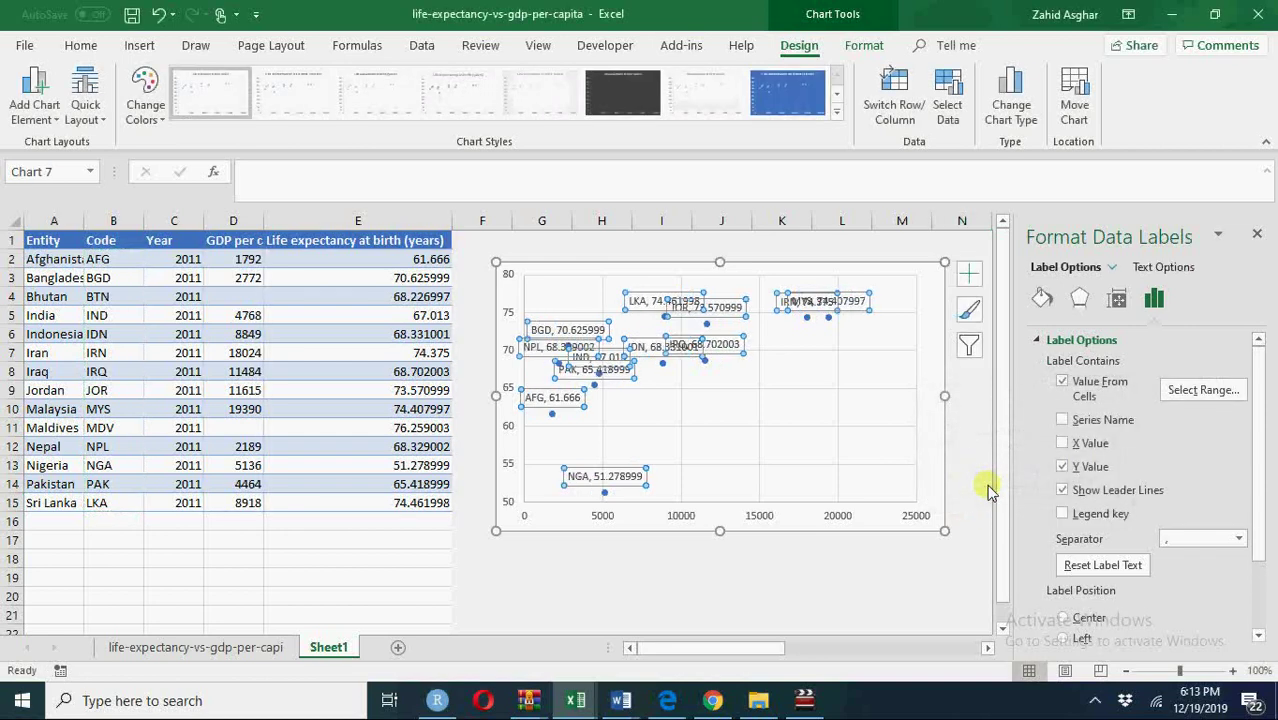
pyautogui.click(1063, 467)
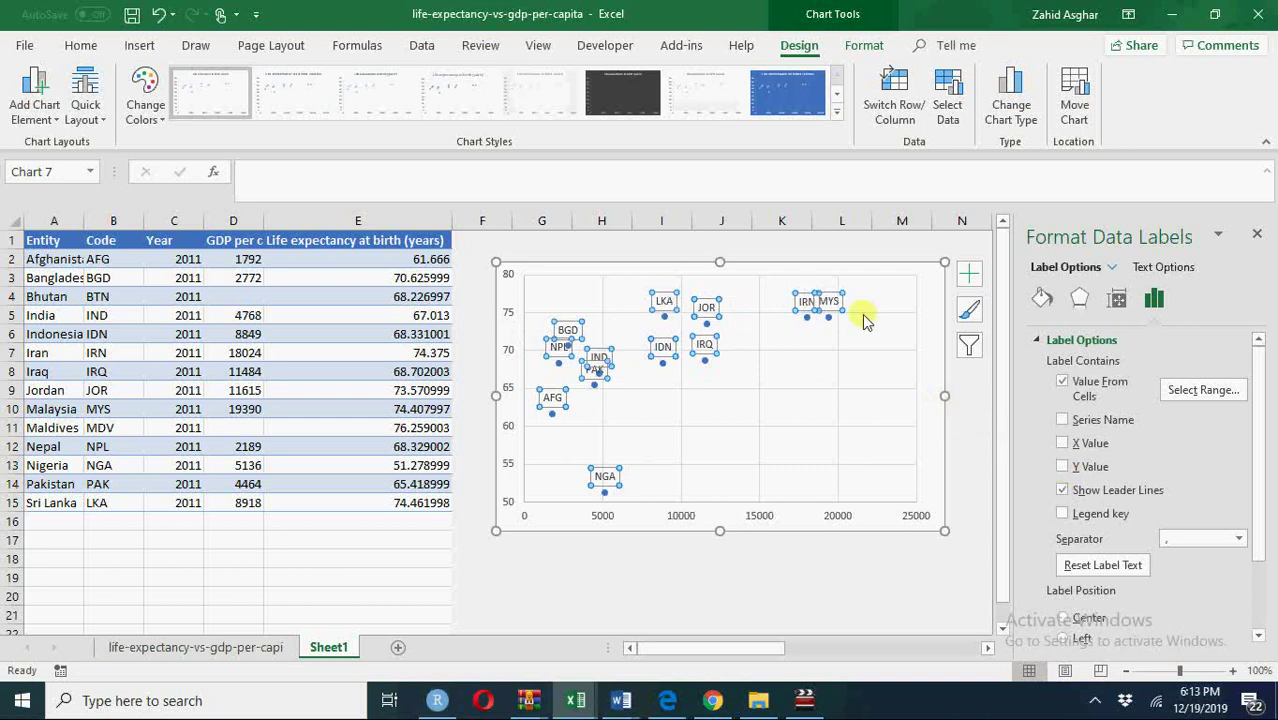
pyautogui.click(857, 388)
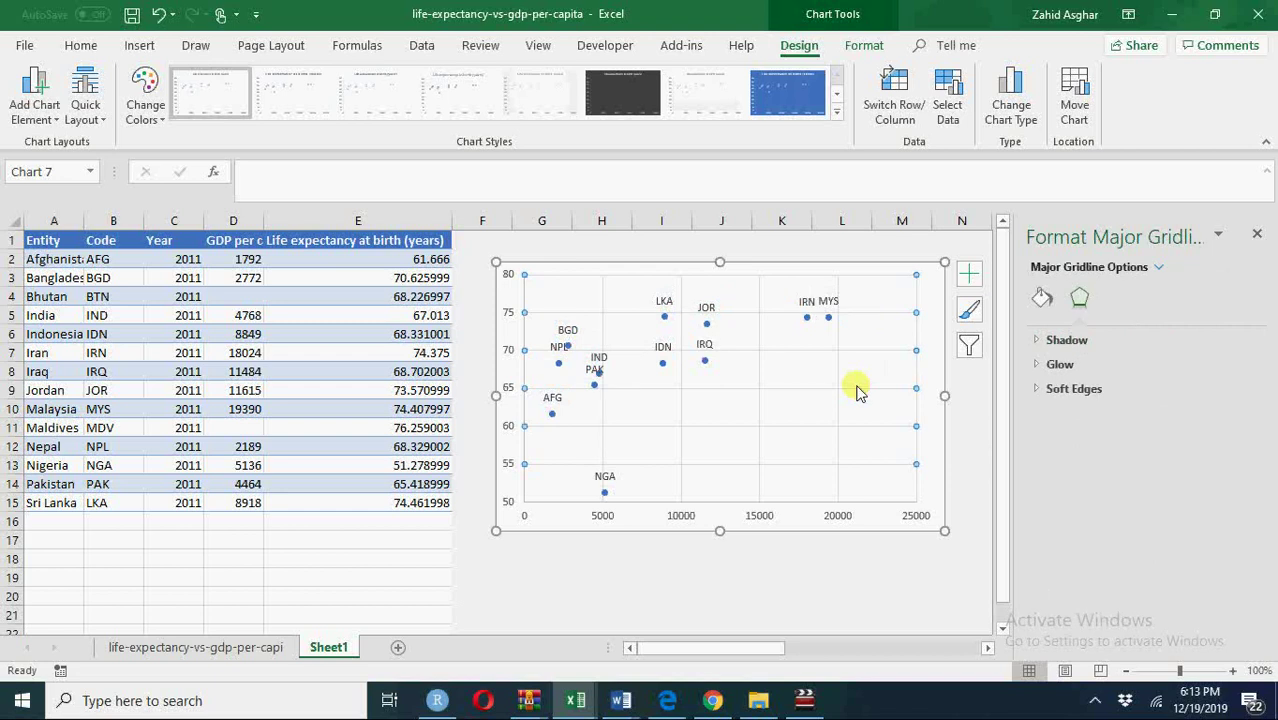
# Step: Set the maximum bound of the chart's horizontal axis to 20000 and close the formatting pane
pyautogui.rightClick(838, 518)
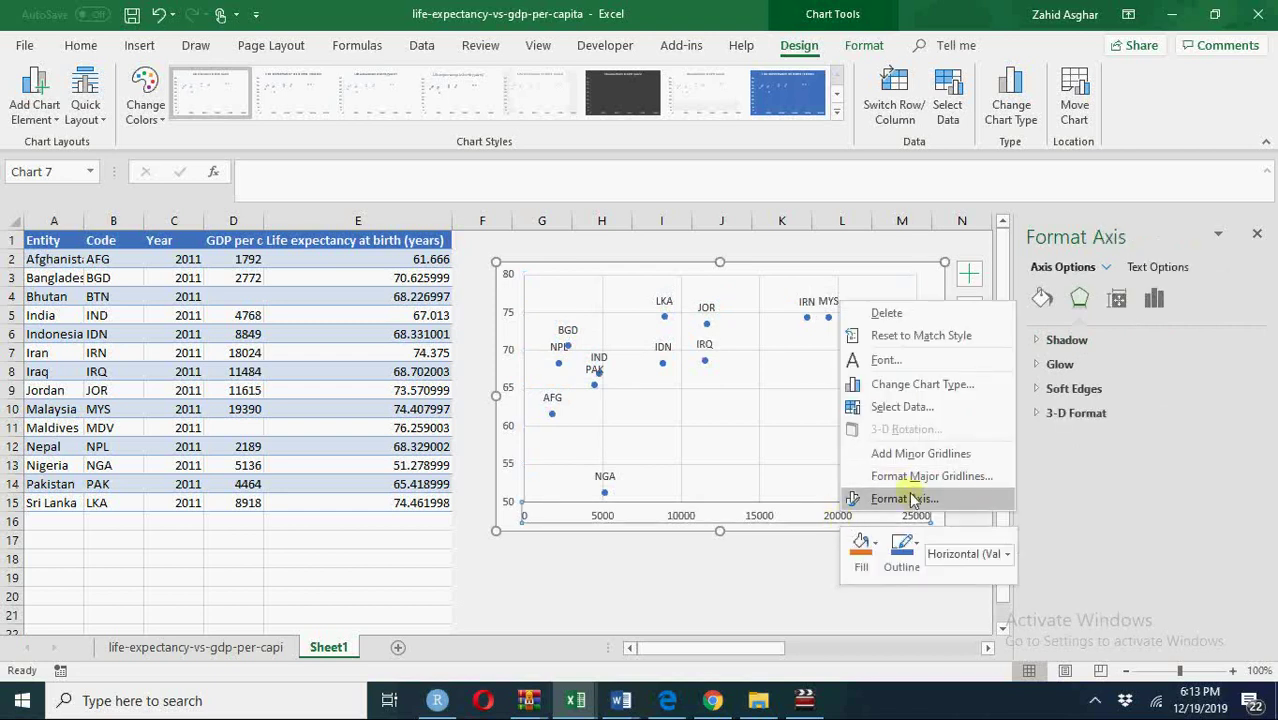
pyautogui.click(904, 498)
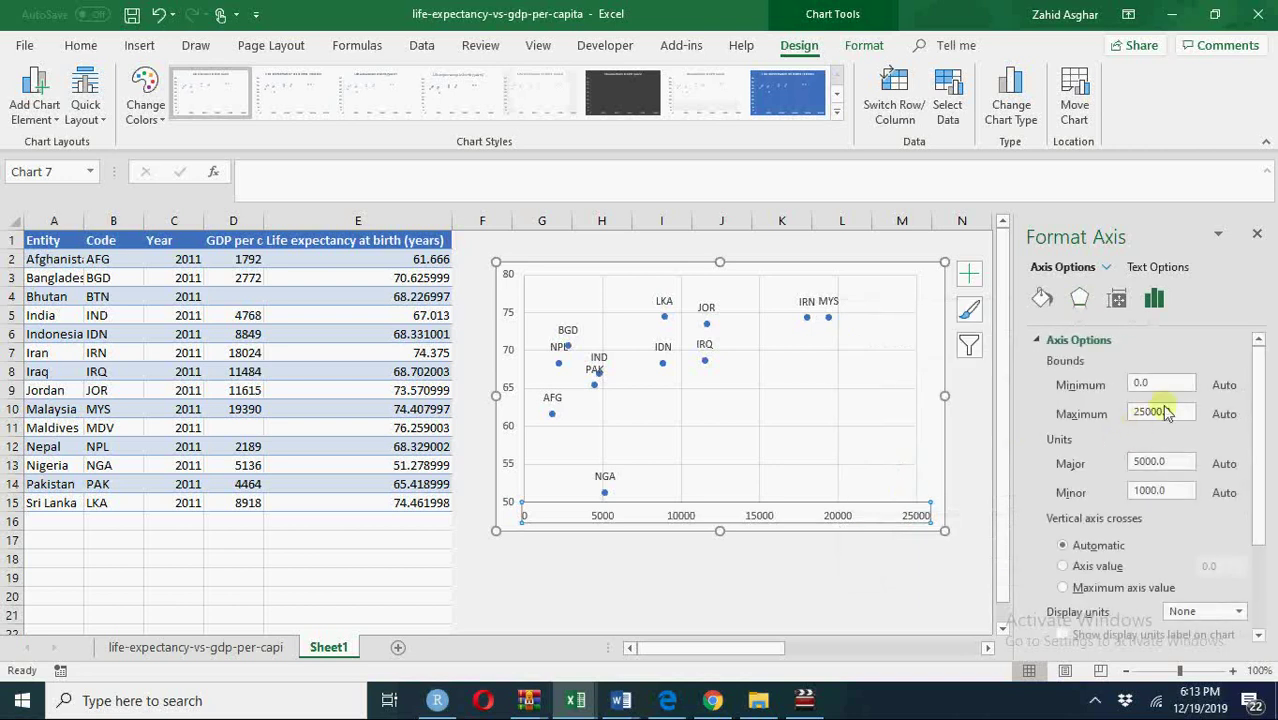
pyautogui.click(1146, 414)
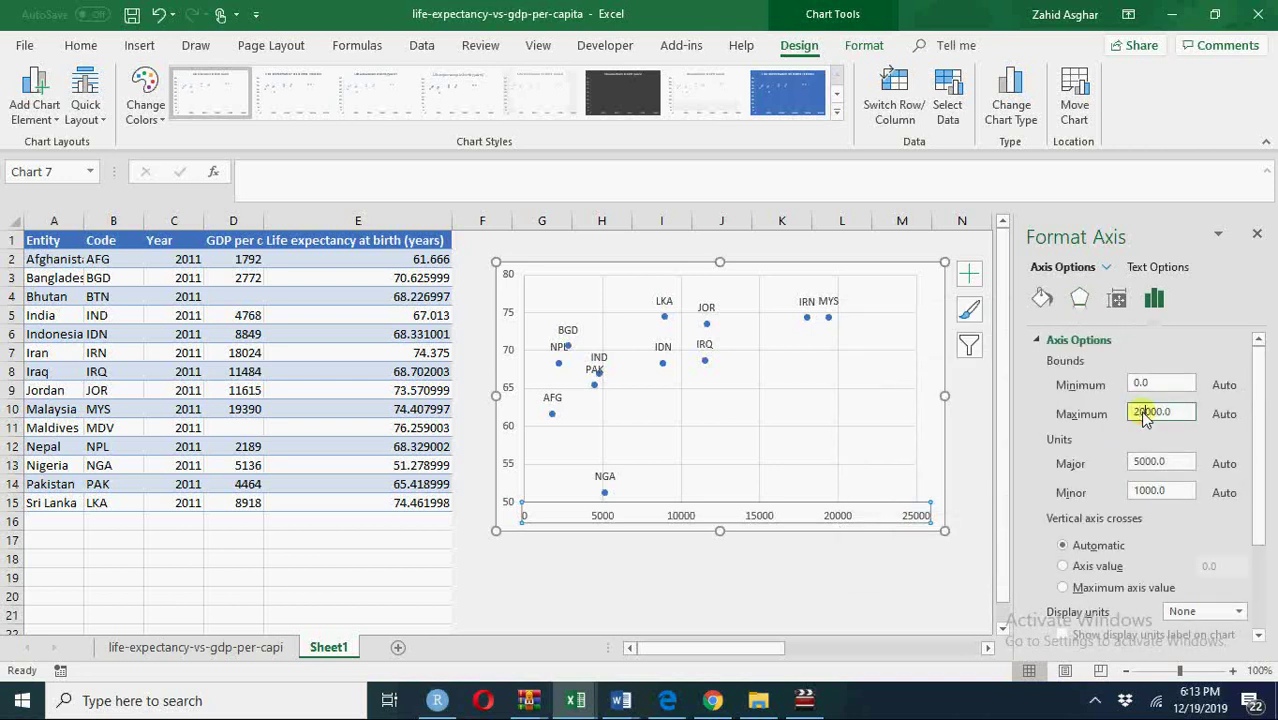
pyautogui.press('Return')
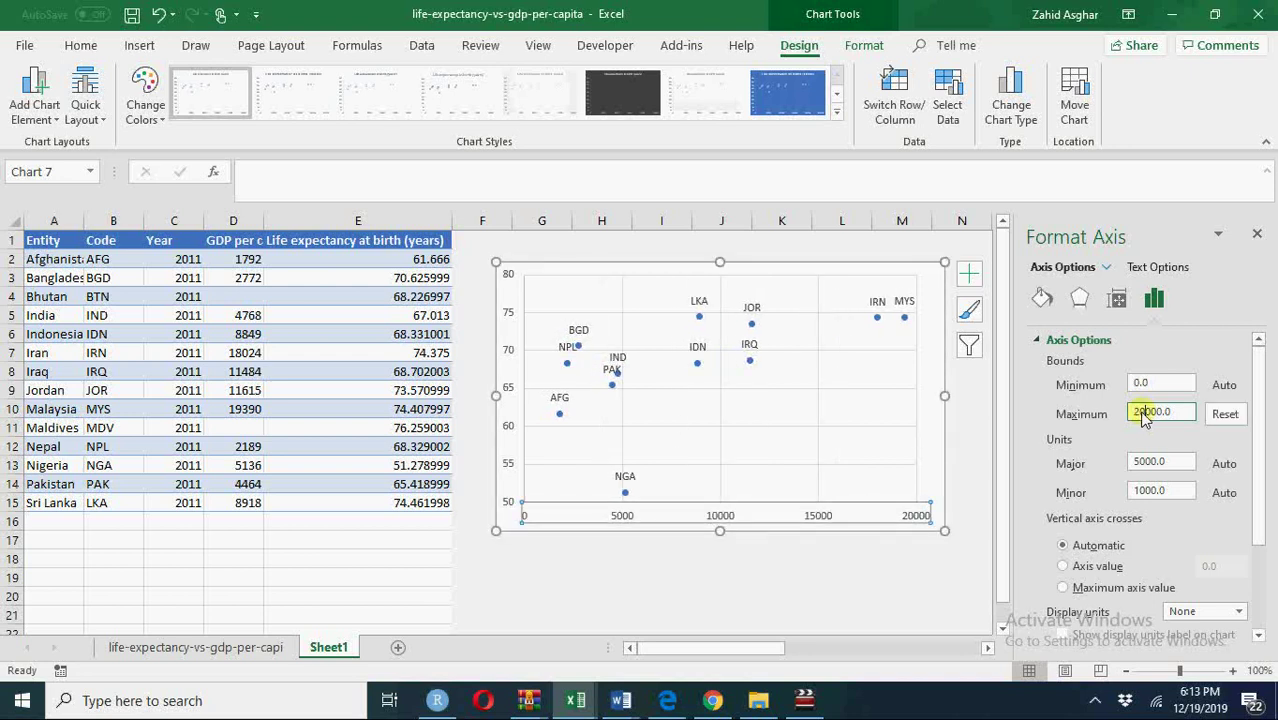
pyautogui.click(1257, 235)
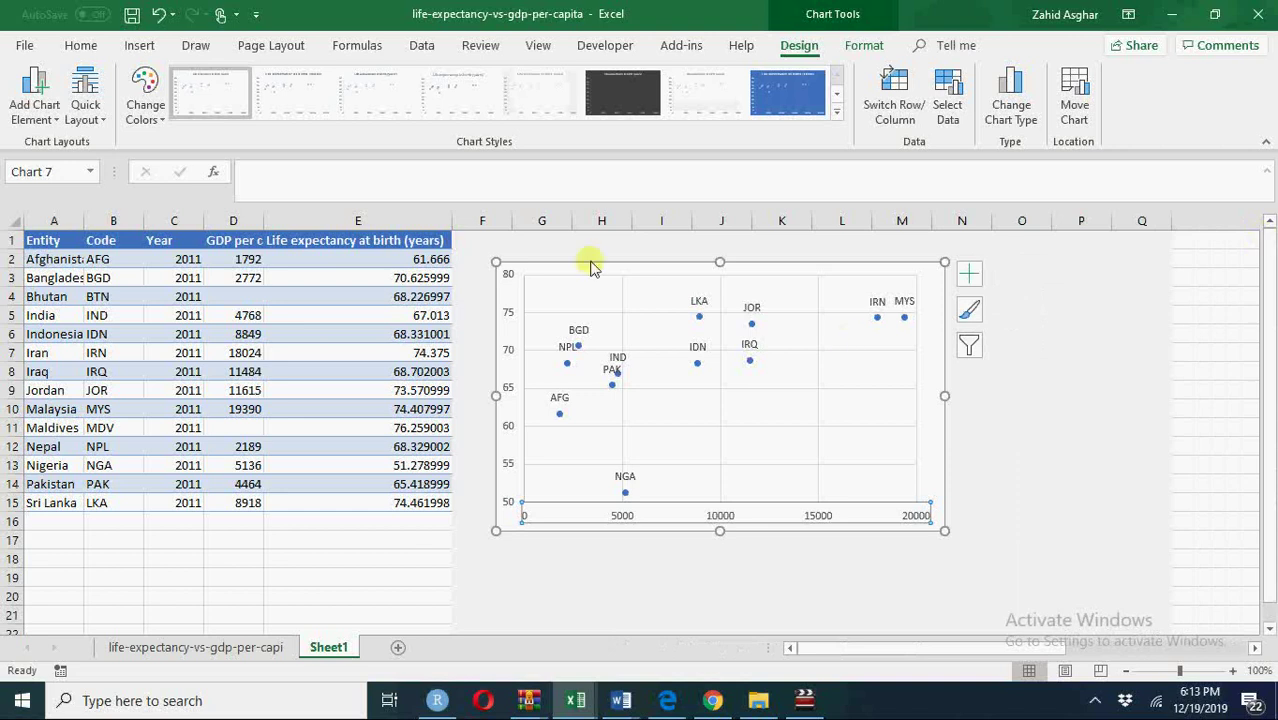
# Step: Shift the chart slightly to the right, then merge cells G1:N2 above it and left-align the merged cell
pyautogui.click(522, 240)
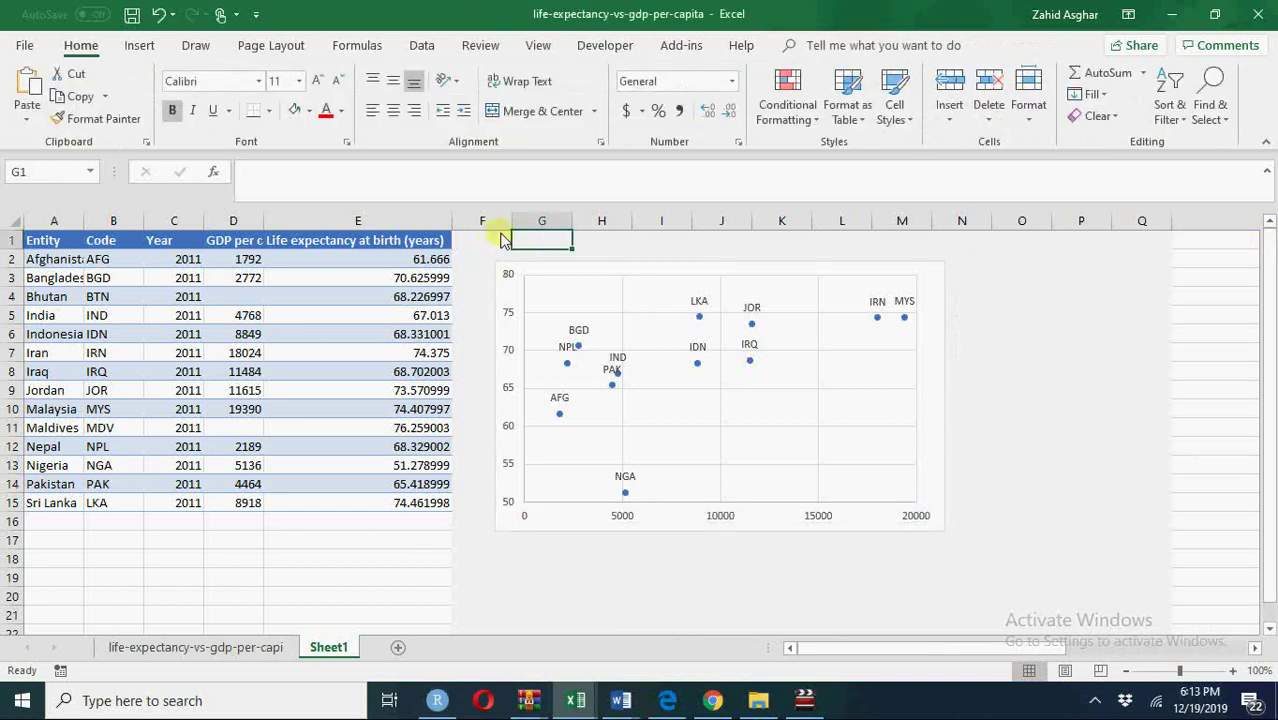
pyautogui.moveTo(540, 270)
pyautogui.mouseDown()
pyautogui.moveTo(590, 277)
pyautogui.moveTo(549, 243)
pyautogui.moveTo(960, 250)
pyautogui.mouseUp()
pyautogui.moveTo(548, 243); pyautogui.dragTo(548, 243)
pyautogui.click(527, 110)
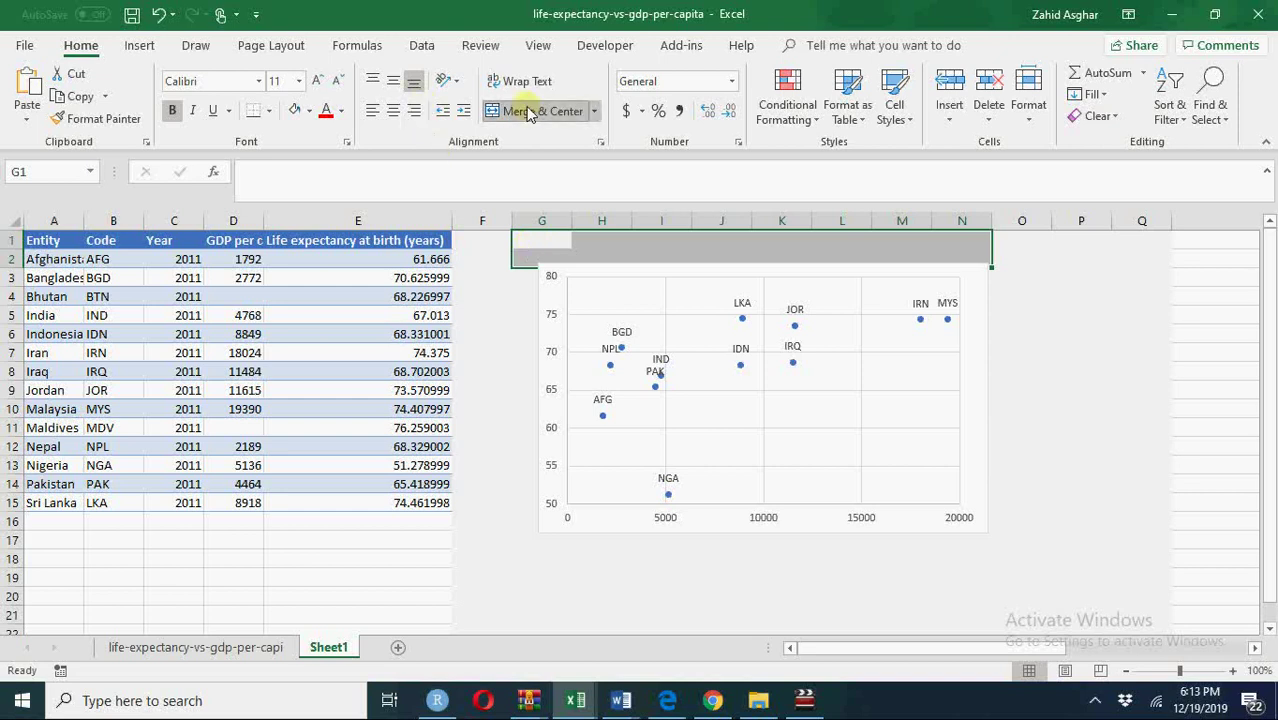
pyautogui.click(372, 112)
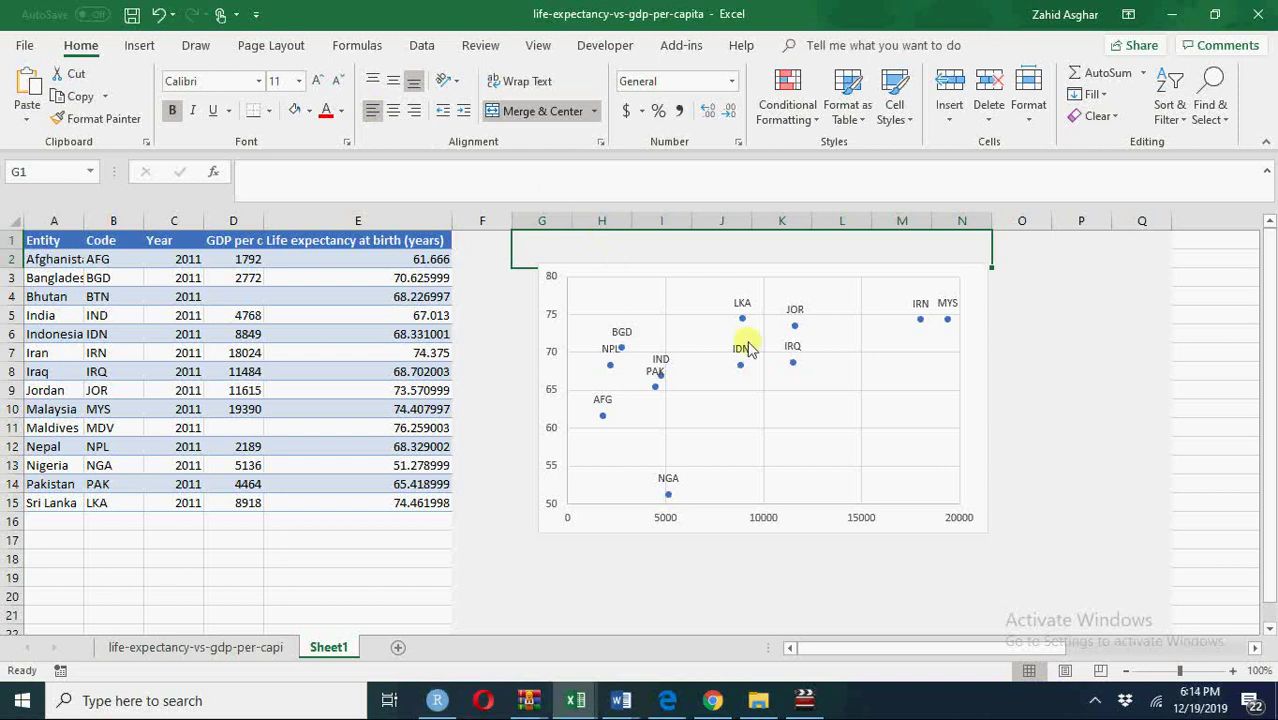
# Step: Draw a text box inside the scatter chart, spanning about 7000 to 20000 on the GDP axis and 50 to 65 on the life-expectancy axis
pyautogui.click(781, 422)
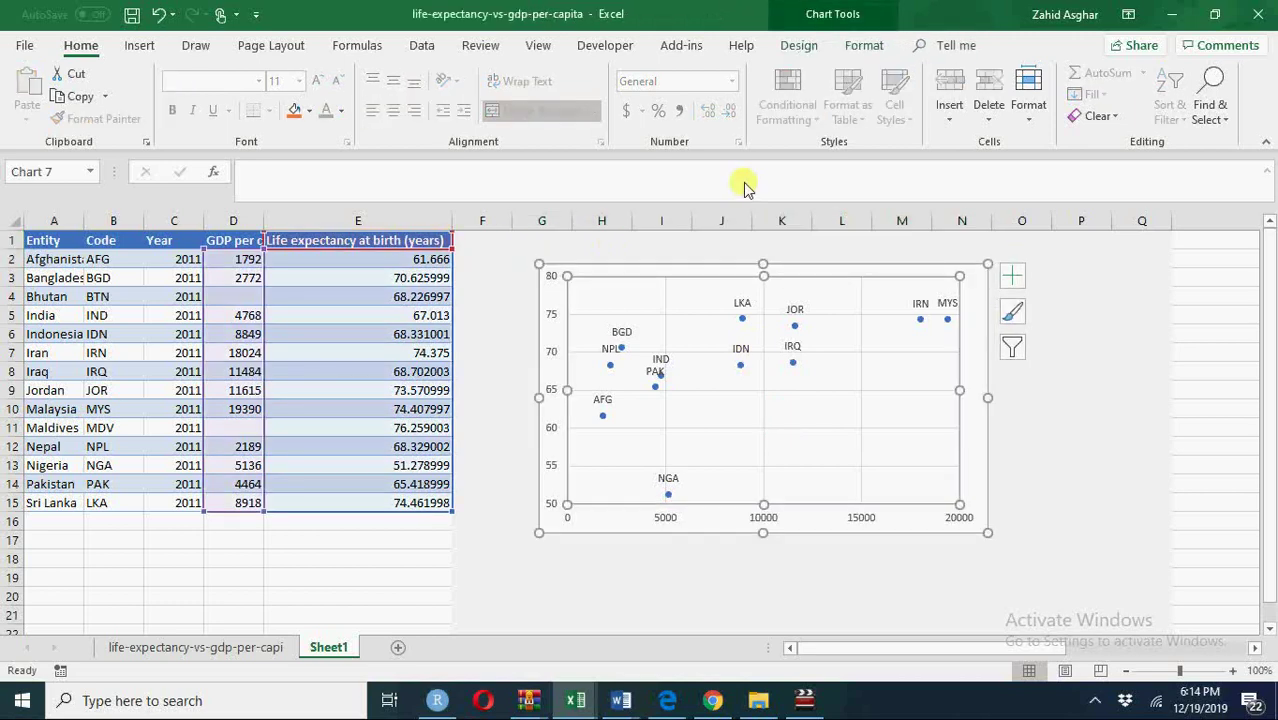
pyautogui.click(134, 50)
pyautogui.click(1127, 100)
pyautogui.click(1062, 185)
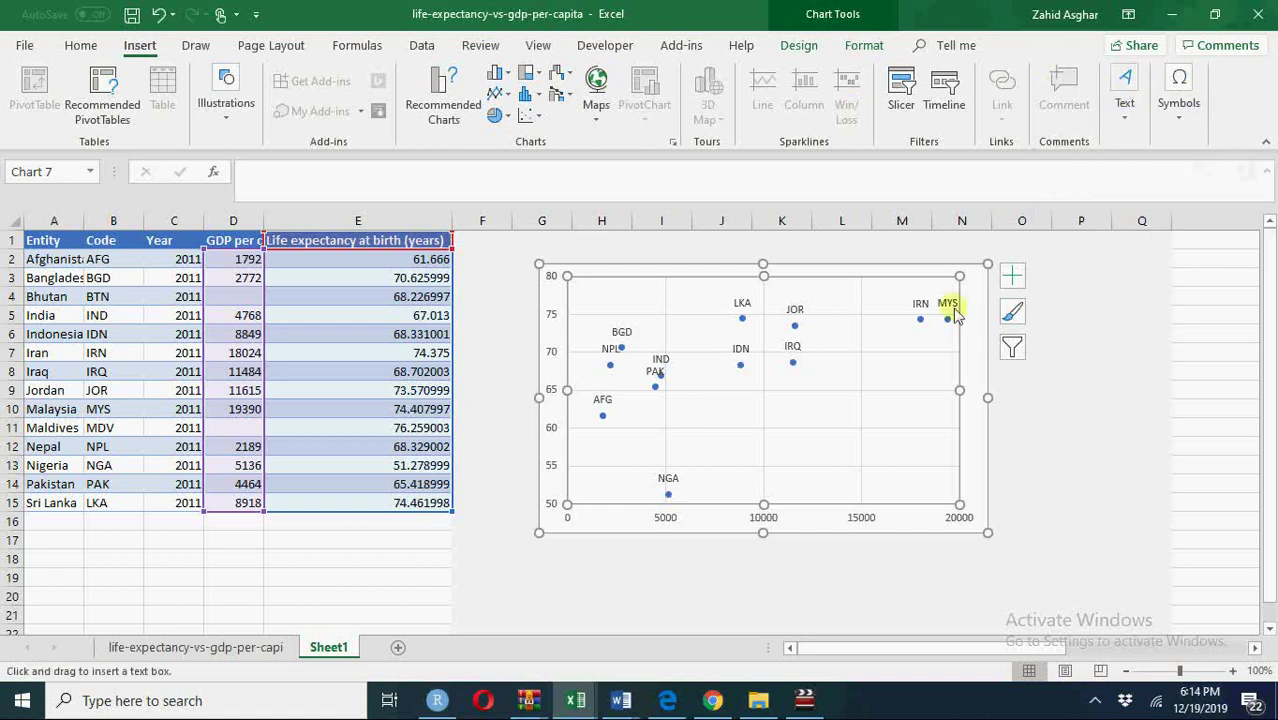
pyautogui.moveTo(708, 392)
pyautogui.mouseDown()
pyautogui.moveTo(710, 440)
pyautogui.moveTo(757, 480)
pyautogui.moveTo(910, 513)
pyautogui.moveTo(956, 505)
pyautogui.mouseUp()
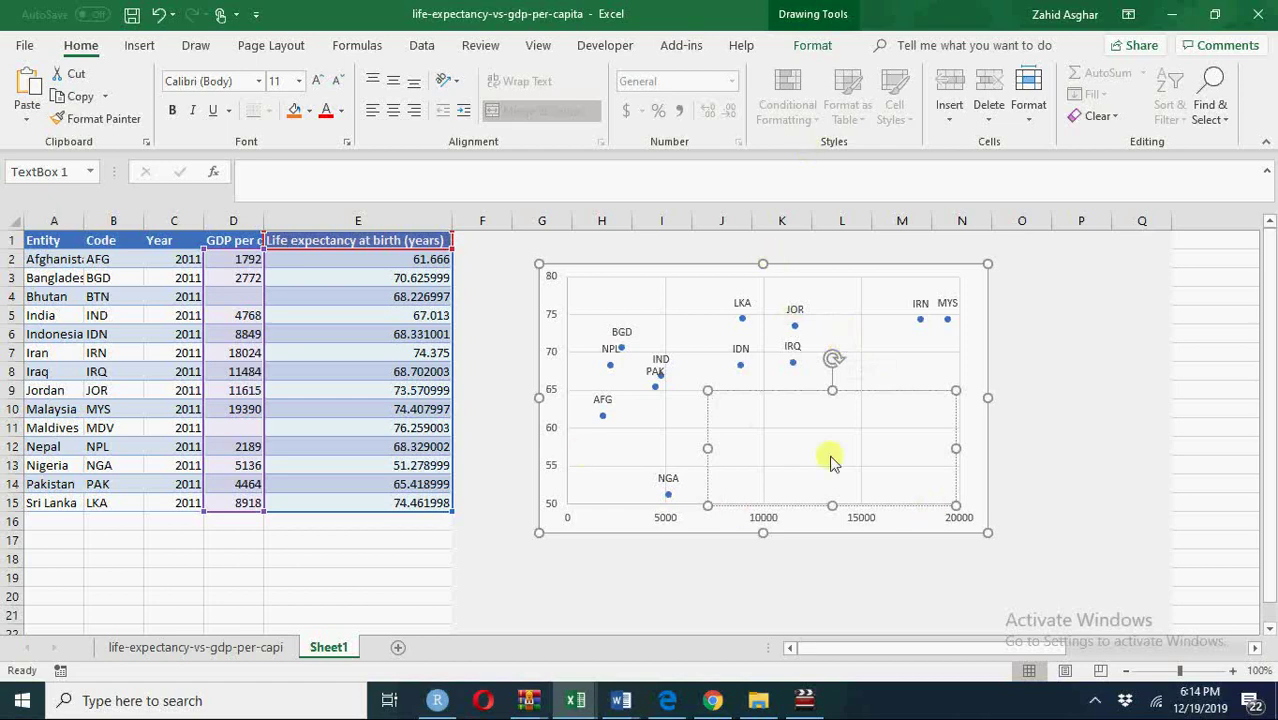
# Step: Try pasting a copy of the finished chart from columns W to AD over columns P to U, and delete that copy
pyautogui.moveTo(930, 655); pyautogui.dragTo(1248, 648)
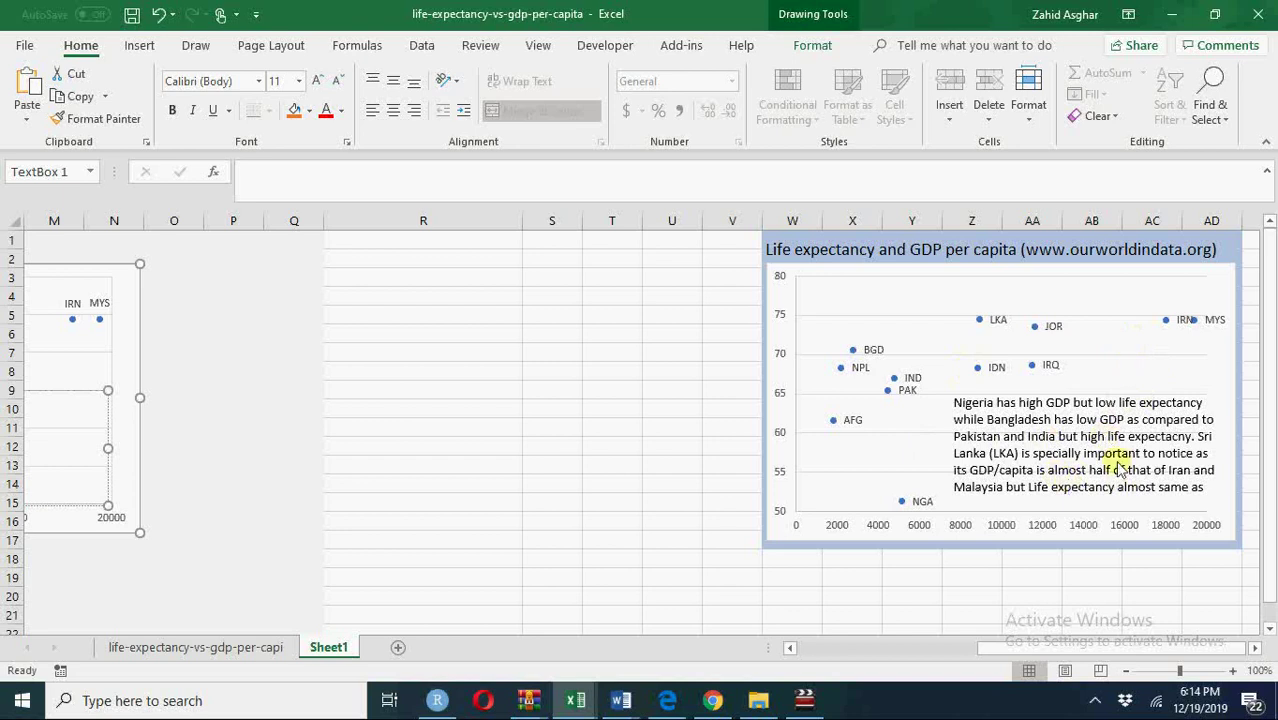
pyautogui.click(919, 298)
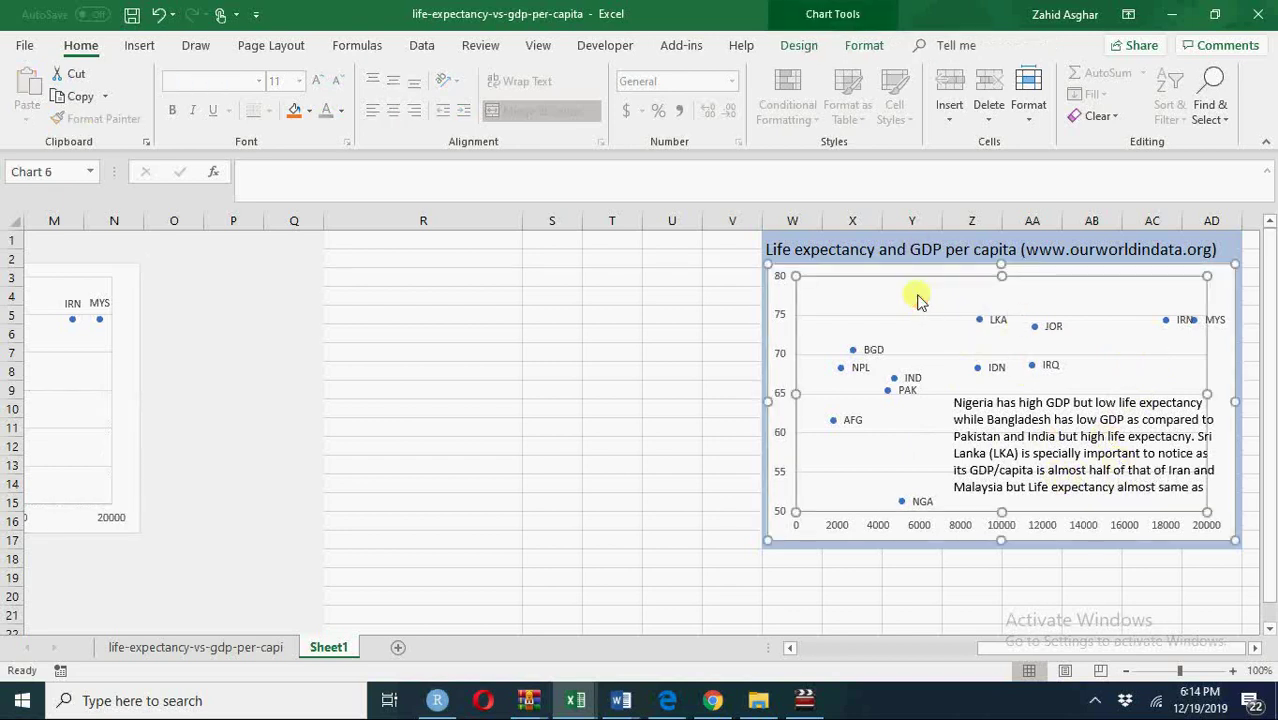
pyautogui.click(228, 311)
pyautogui.hotkey('ctrl', 'v')
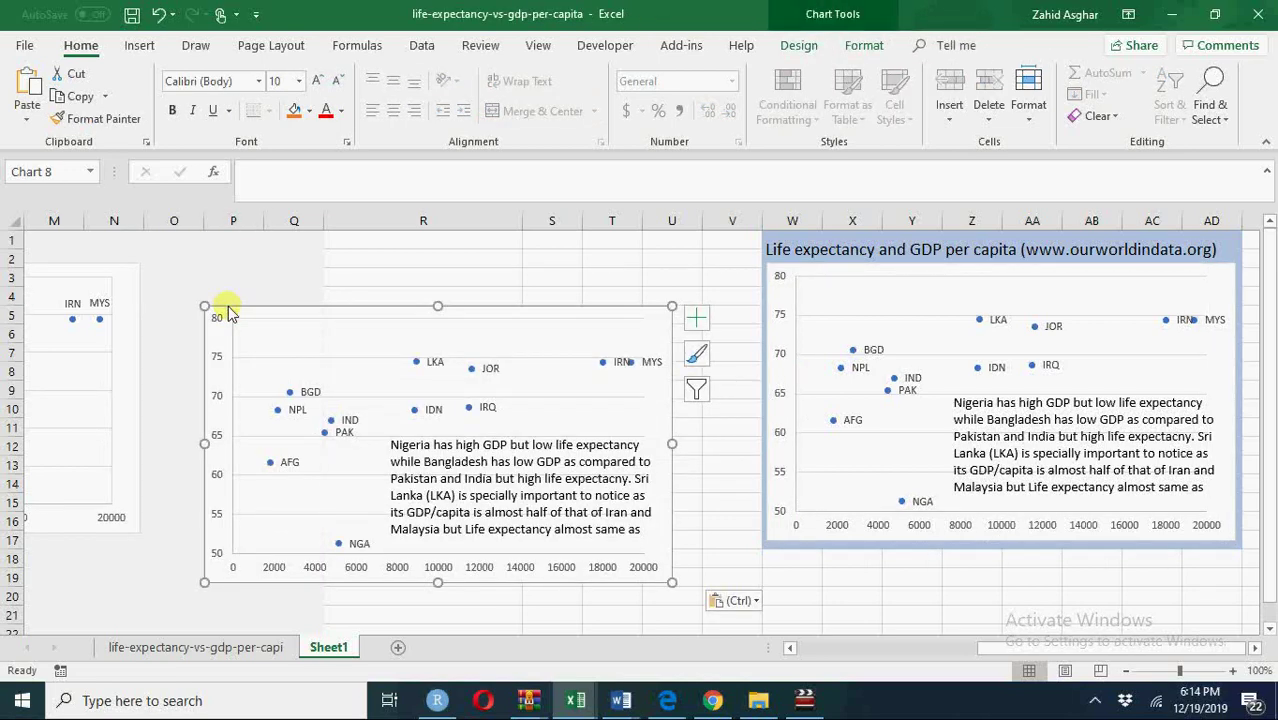
pyautogui.click(815, 250)
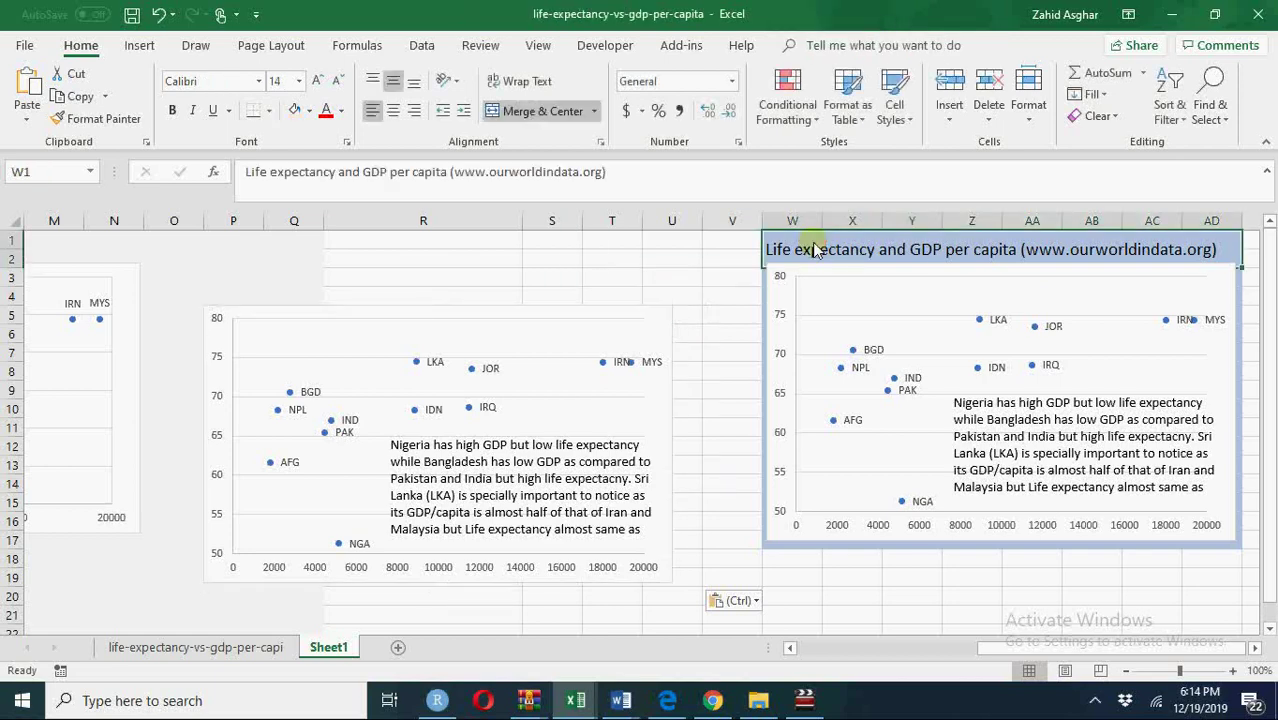
pyautogui.click(567, 318)
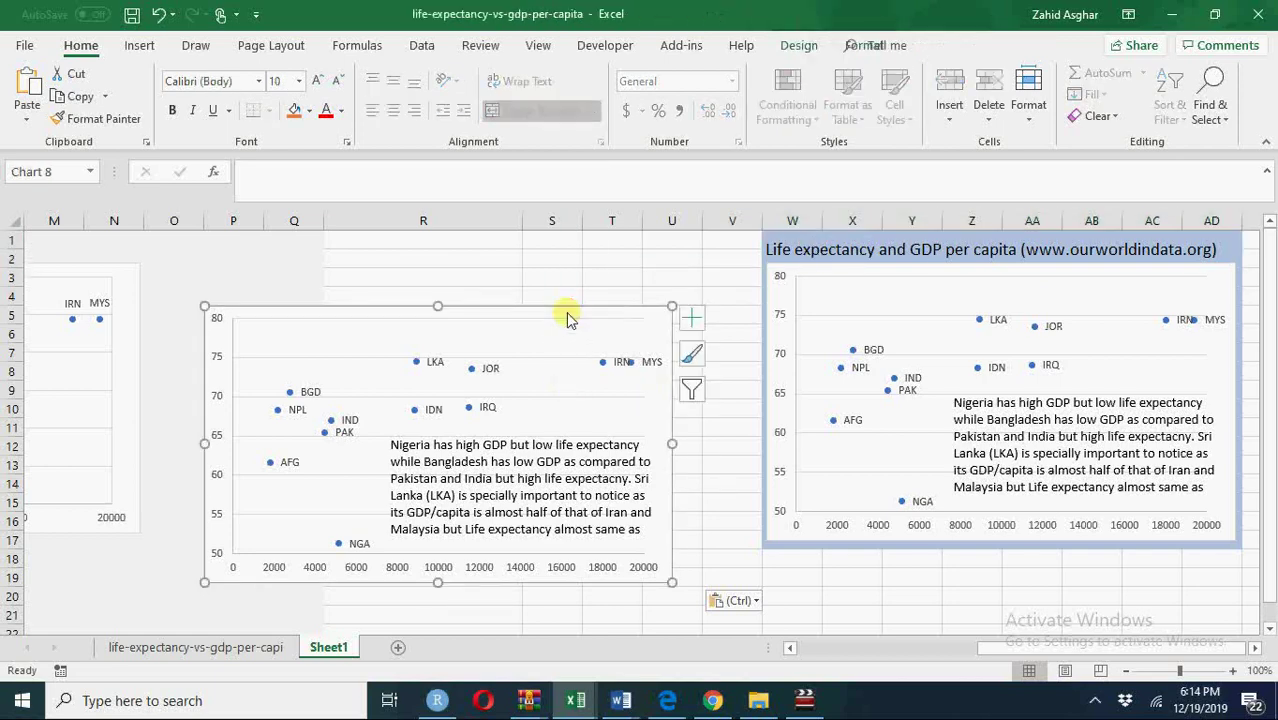
pyautogui.press('Delete')
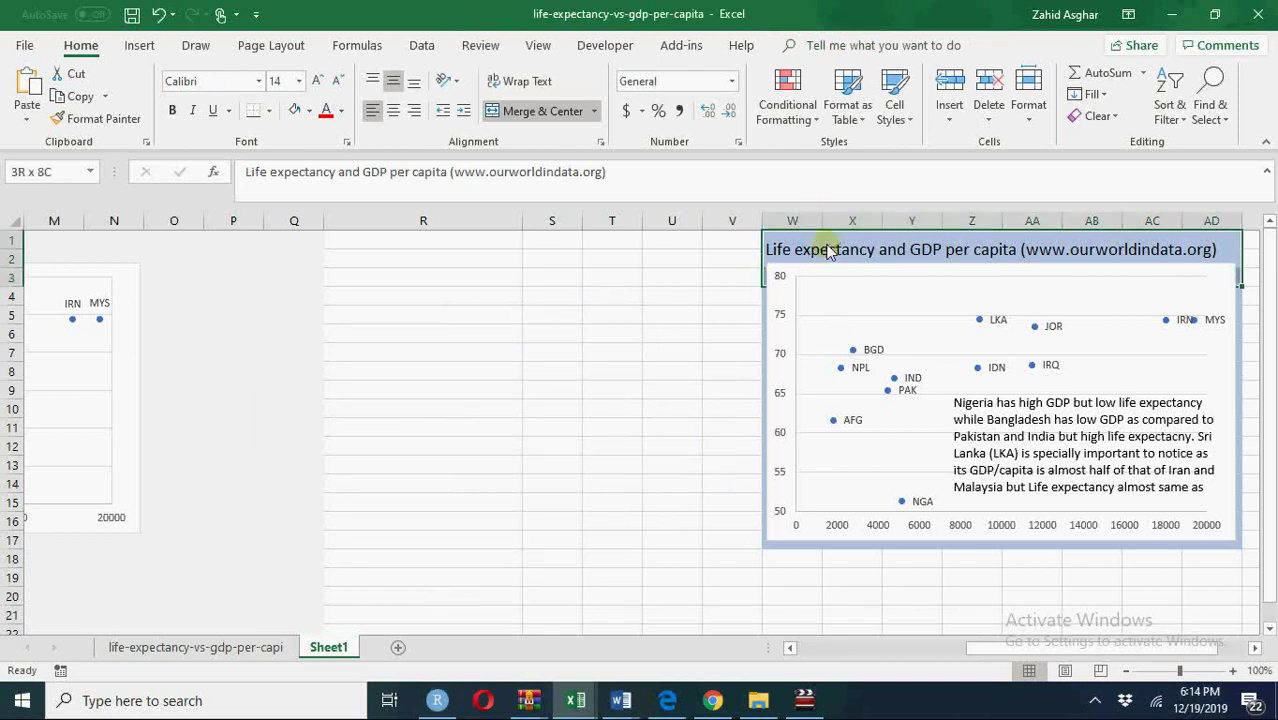
# Step: Try to copy the finished chart's cell range W1:AD17, including its heading, to cell Q1
pyautogui.hotkey('shift', 'Down')
pyautogui.hotkey('shift', 'Down')
pyautogui.hotkey('shift', 'Down')
pyautogui.hotkey('shift', 'Down')
pyautogui.hotkey('shift', 'Down')
pyautogui.hotkey('shift', 'Down')
pyautogui.hotkey('shift', 'Down')
pyautogui.hotkey('shift', 'Down')
pyautogui.hotkey('shift', 'Down')
pyautogui.hotkey('shift', 'Down')
pyautogui.hotkey('shift', 'Down')
pyautogui.hotkey('shift', 'Down')
pyautogui.hotkey('shift', 'Down')
pyautogui.hotkey('shift', 'Down')
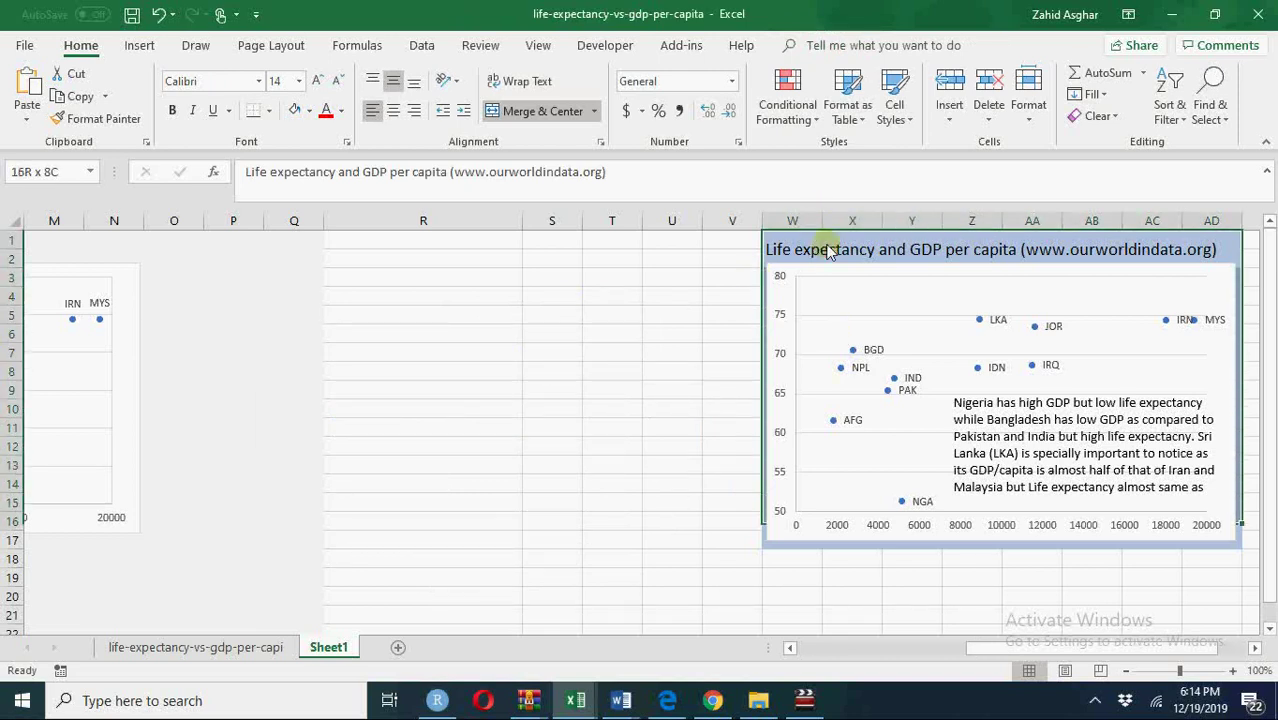
pyautogui.hotkey('ctrl', 'c')
pyautogui.click(285, 247)
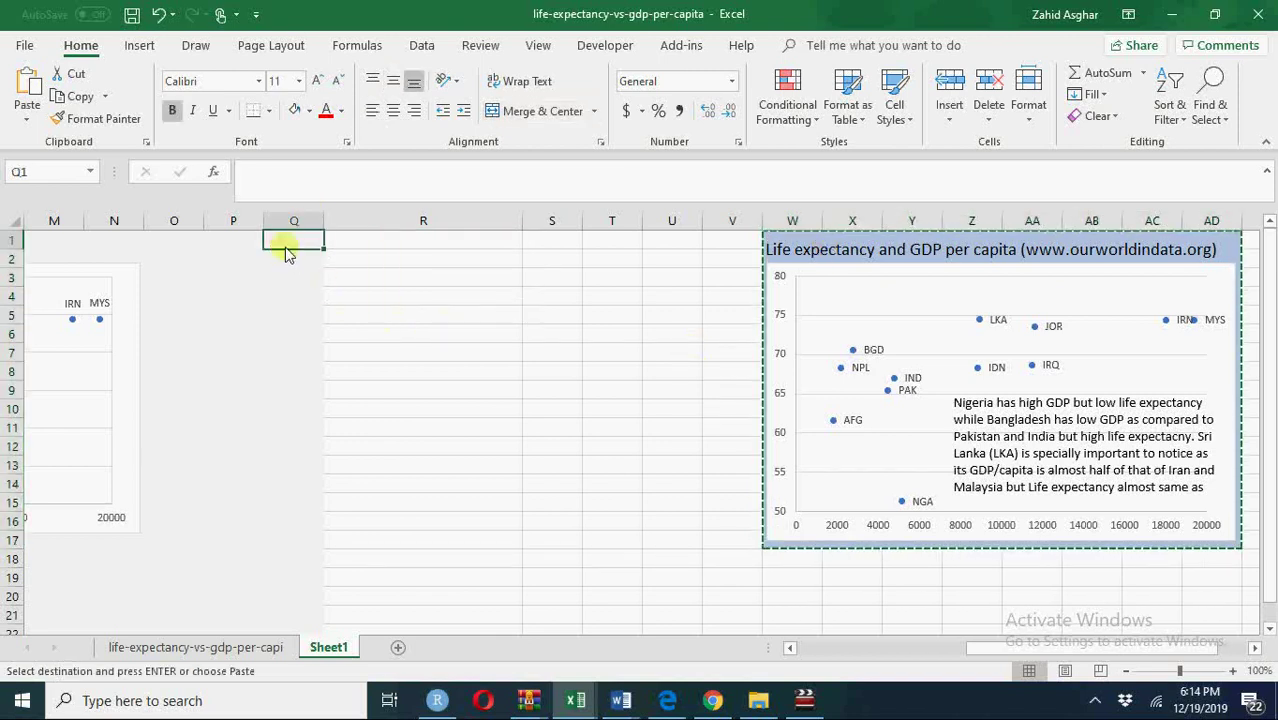
pyautogui.press('Return')
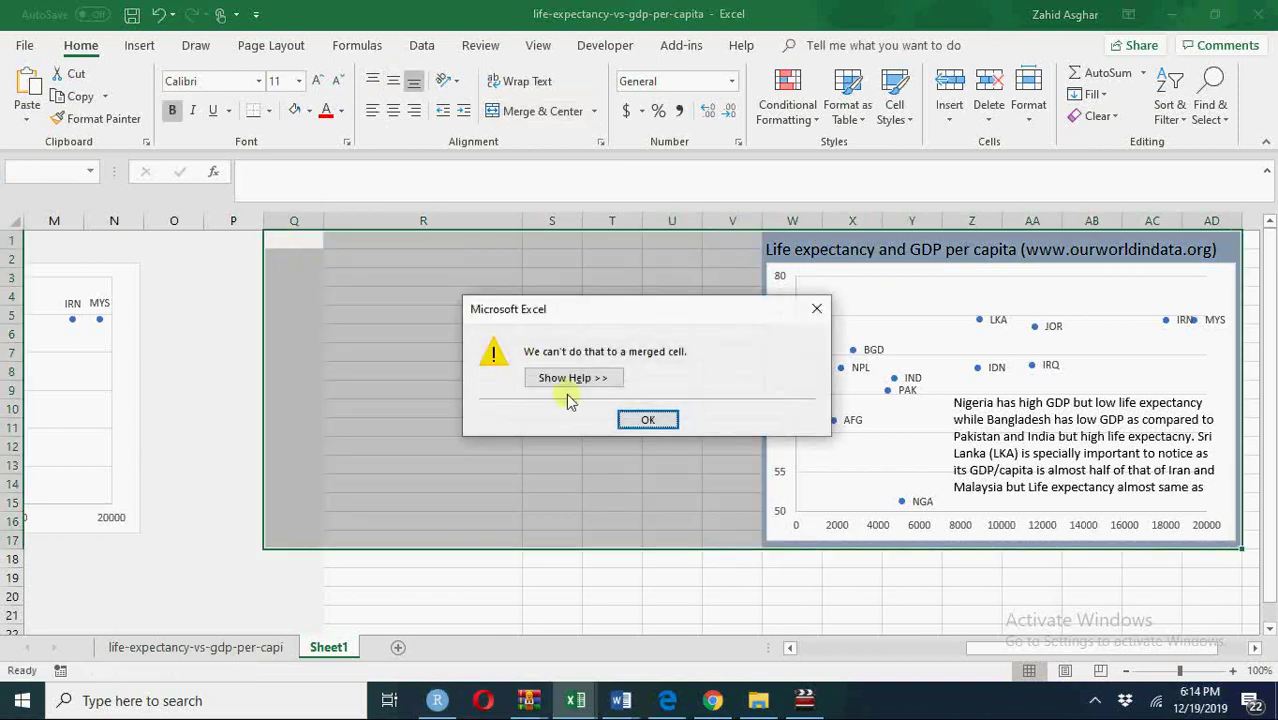
pyautogui.click(658, 424)
pyautogui.click(658, 424)
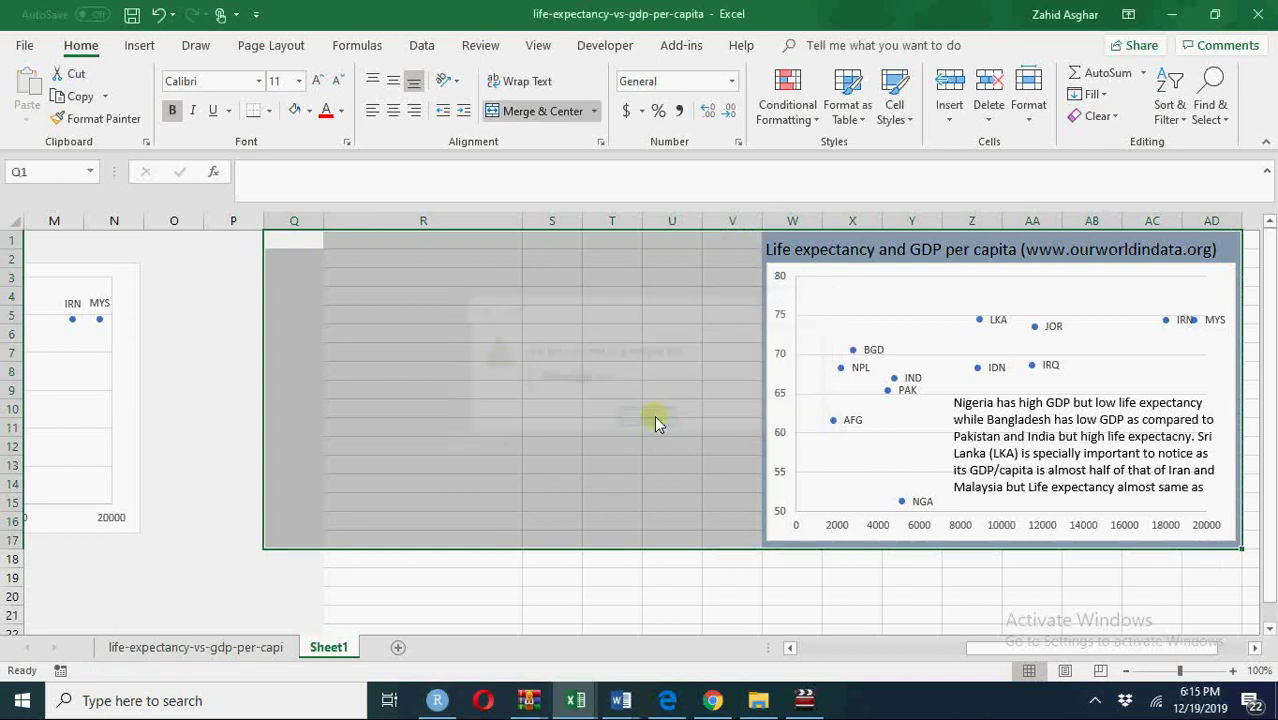
pyautogui.click(458, 566)
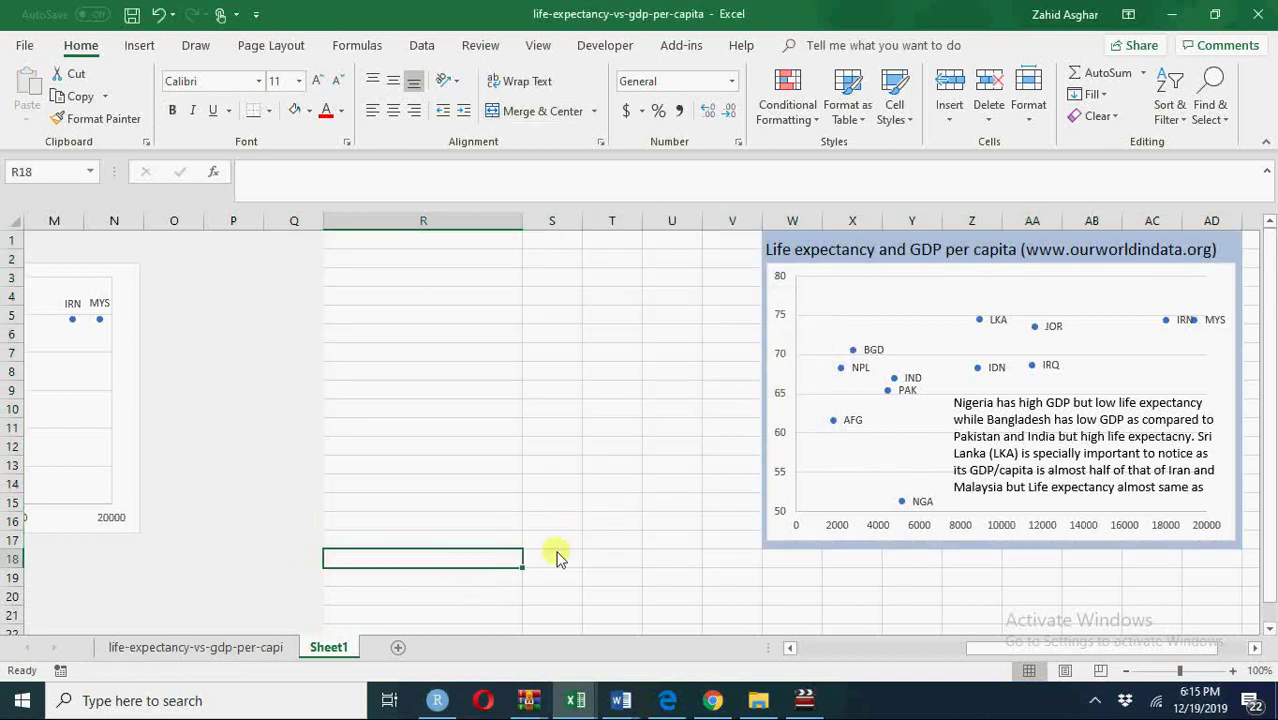
pyautogui.click(626, 584)
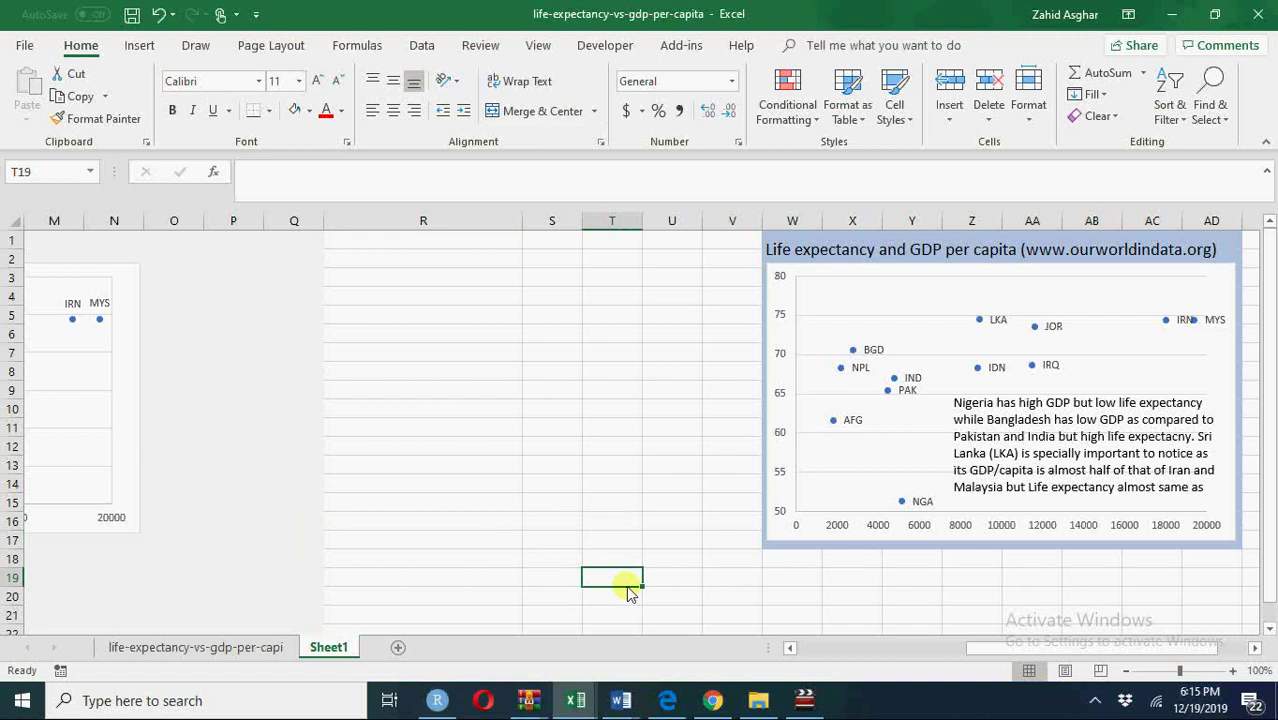
# Step: Copy the range W1:AD17 with its heading and chart, and paste it as a linked picture at cell V19
pyautogui.click(829, 246)
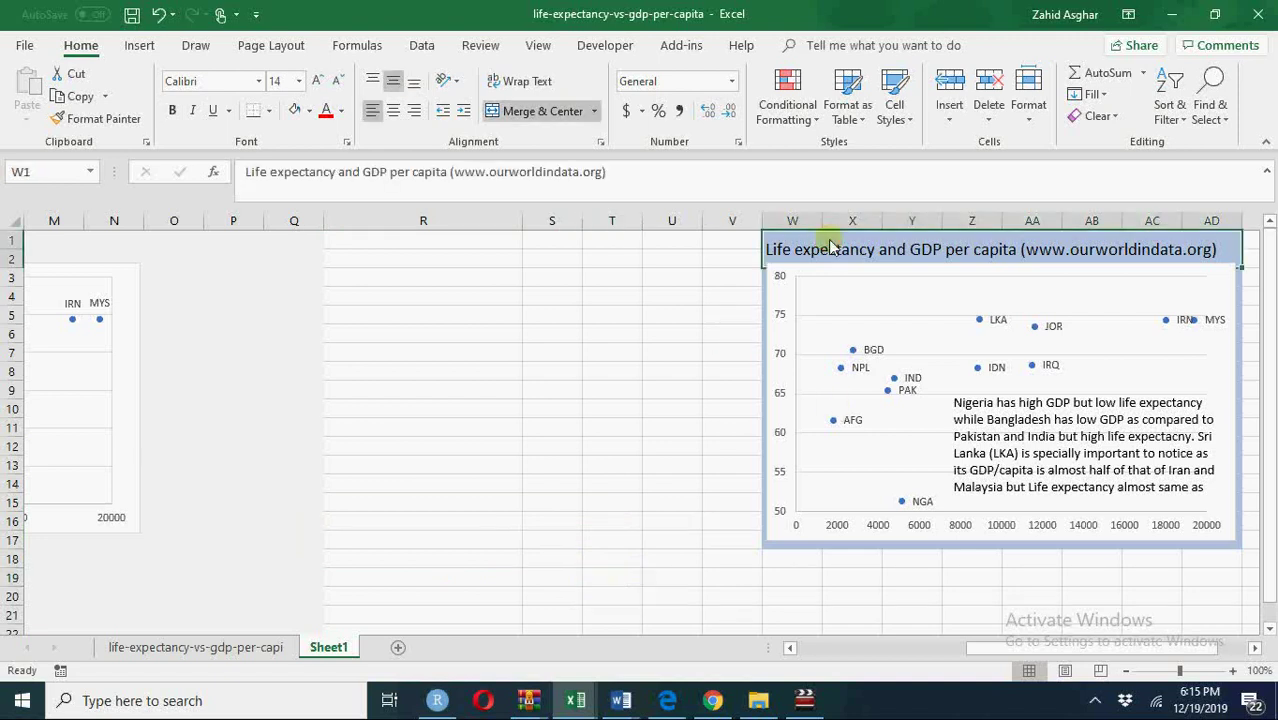
pyautogui.hotkey('shift', 'Down')
pyautogui.hotkey('shift', 'Down')
pyautogui.hotkey('shift', 'Down')
pyautogui.hotkey('shift', 'Down')
pyautogui.hotkey('shift', 'Down')
pyautogui.hotkey('shift', 'Down')
pyautogui.hotkey('shift', 'Down')
pyautogui.hotkey('shift', 'Down')
pyautogui.hotkey('shift', 'Down')
pyautogui.hotkey('shift', 'Down')
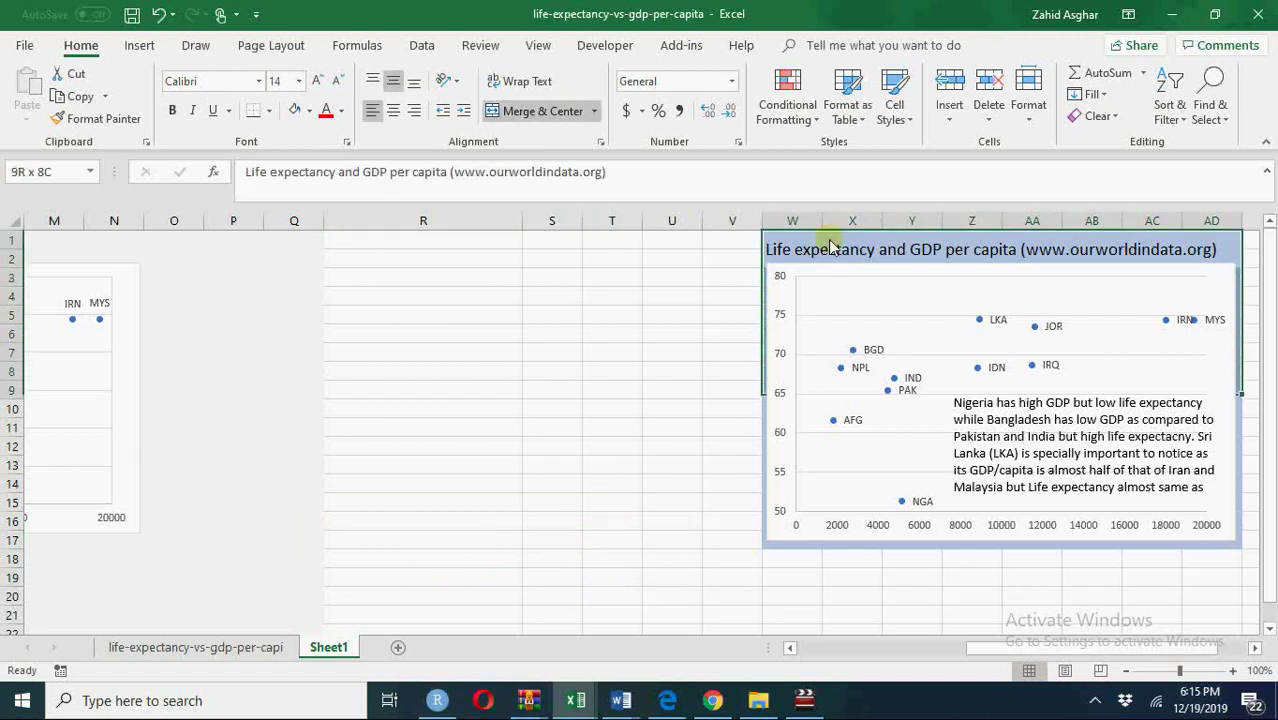
pyautogui.hotkey('shift', 'Down')
pyautogui.hotkey('shift', 'Down')
pyautogui.hotkey('shift', 'Down')
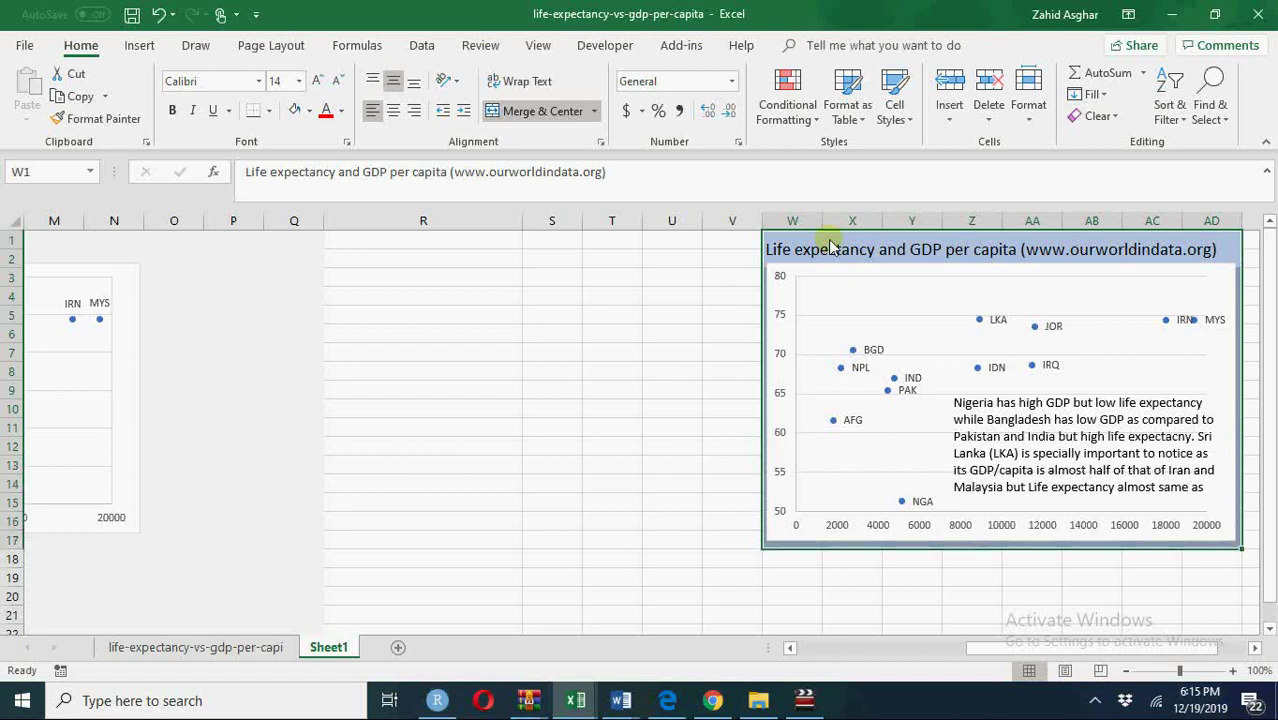
pyautogui.hotkey('ctrl', 'c')
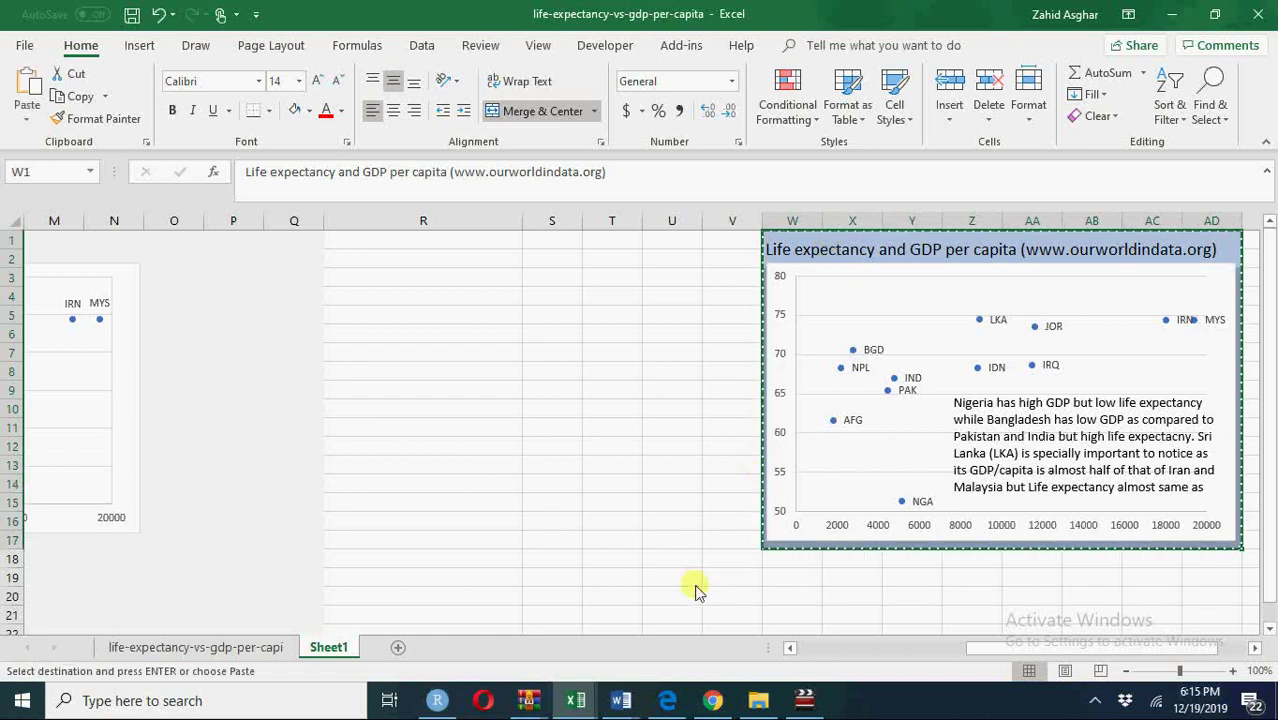
pyautogui.click(726, 582)
pyautogui.hotkey('ctrl', 'v')
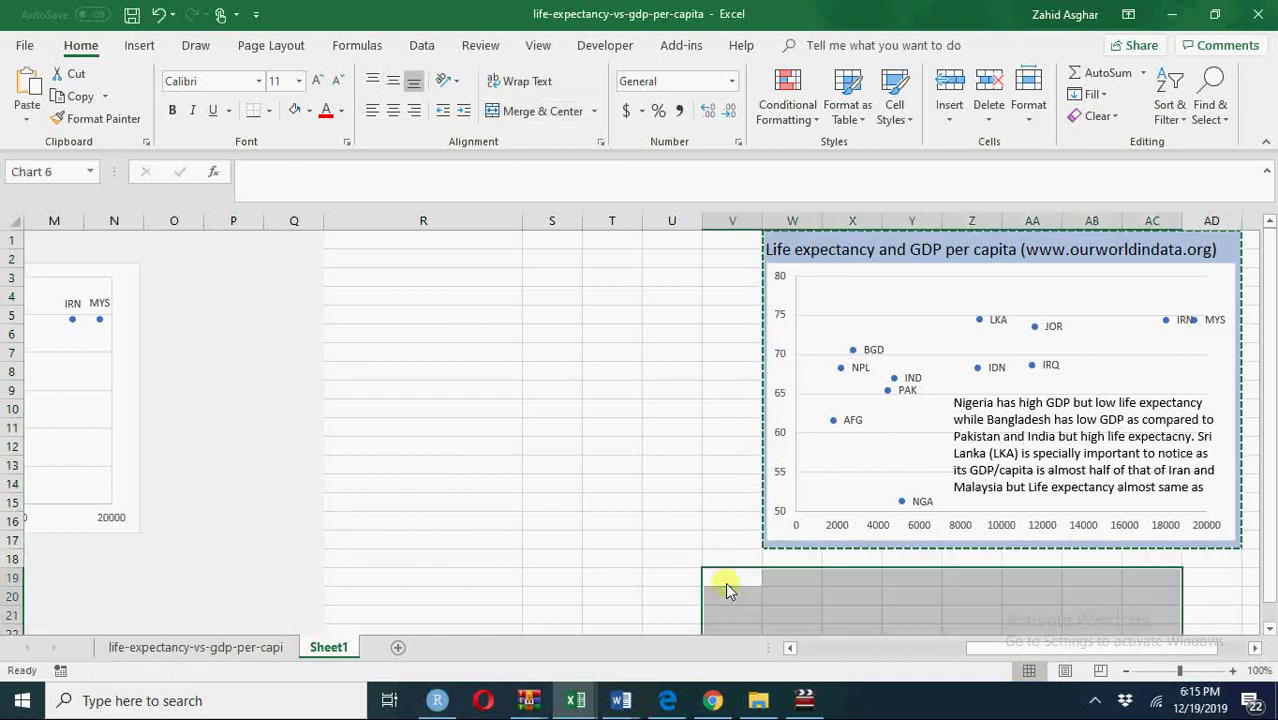
pyautogui.click(1218, 624)
pyautogui.click(1248, 605)
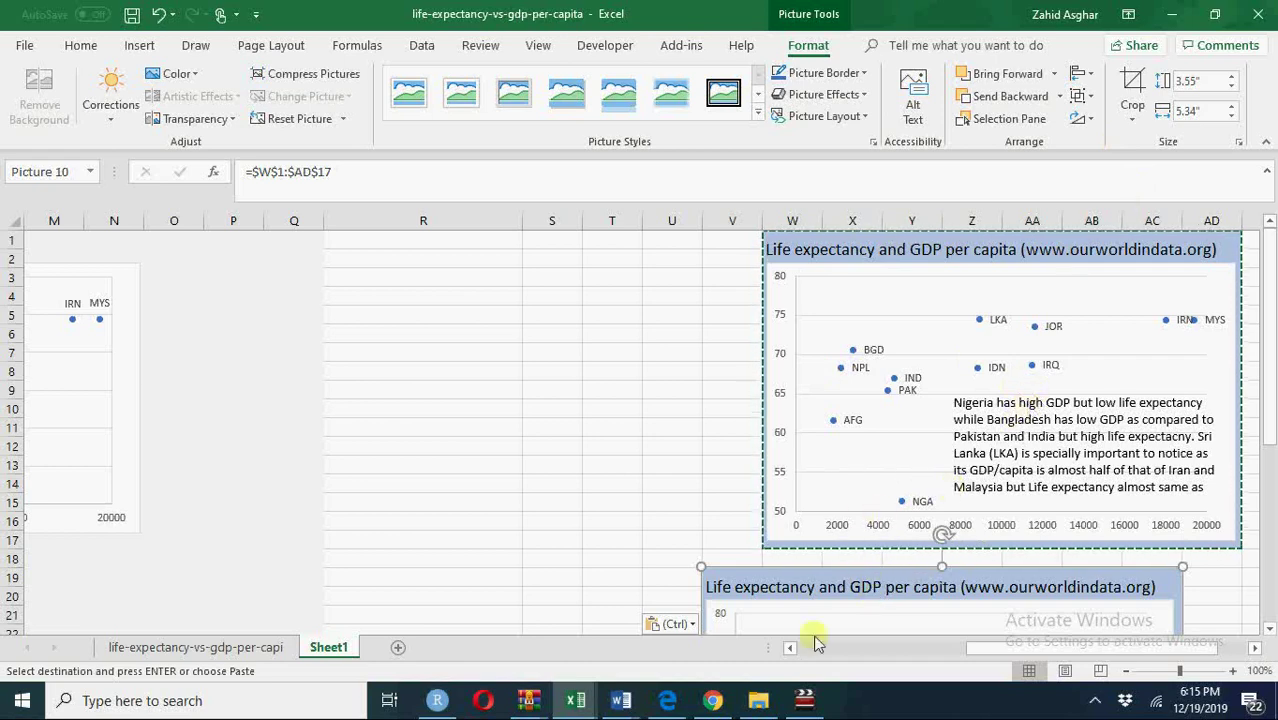
pyautogui.moveTo(1264, 410); pyautogui.dragTo(1264, 571)
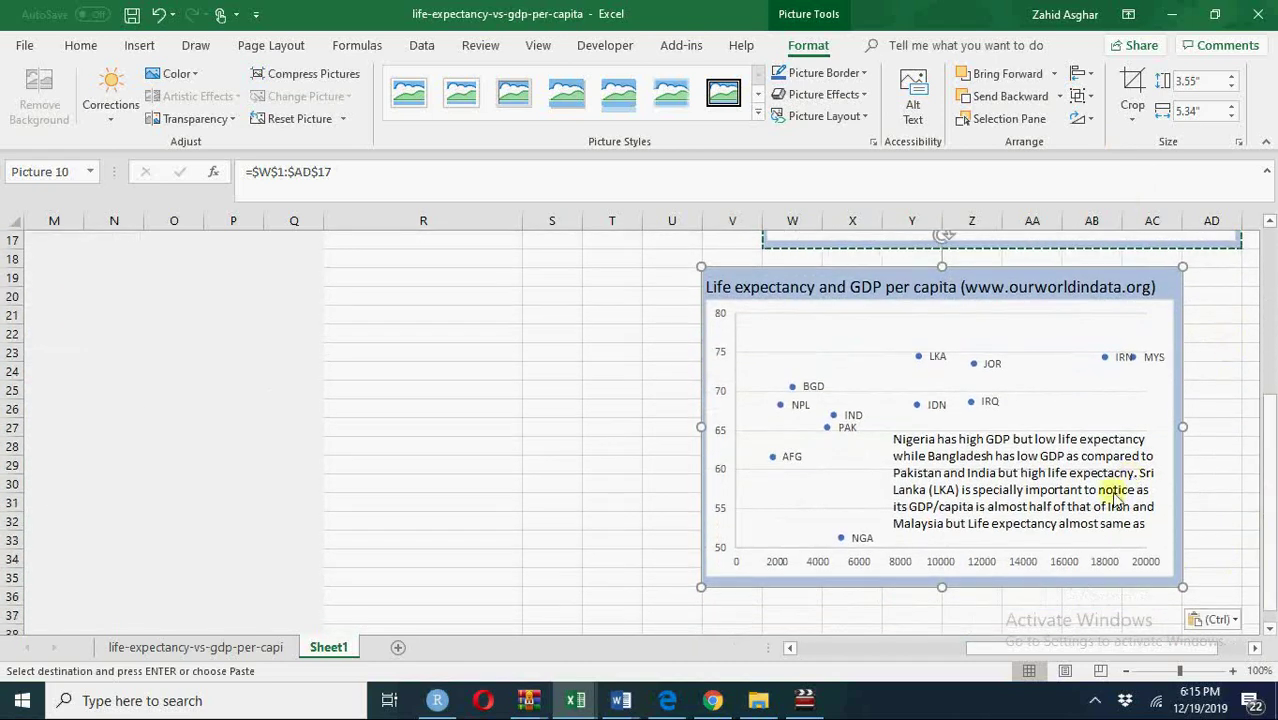